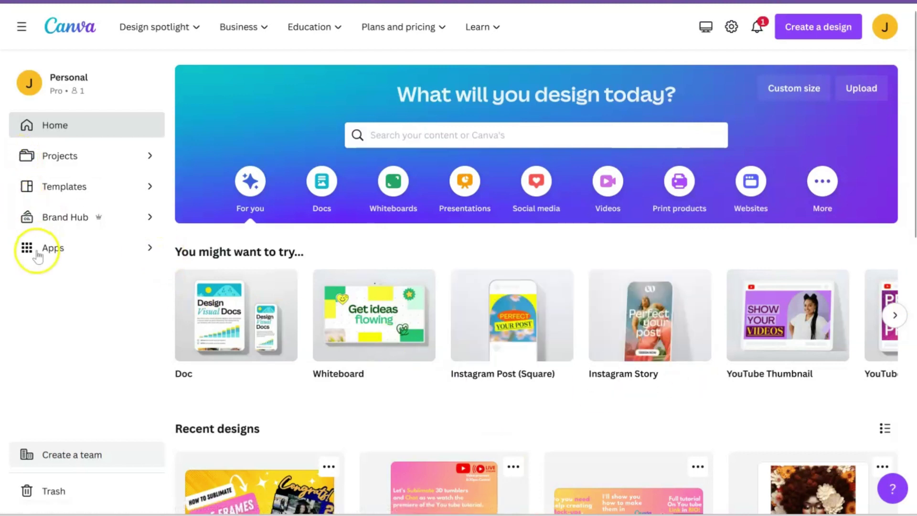
# - Open the Smartmockups app from Canva's Apps panel
pyautogui.click(58, 249)
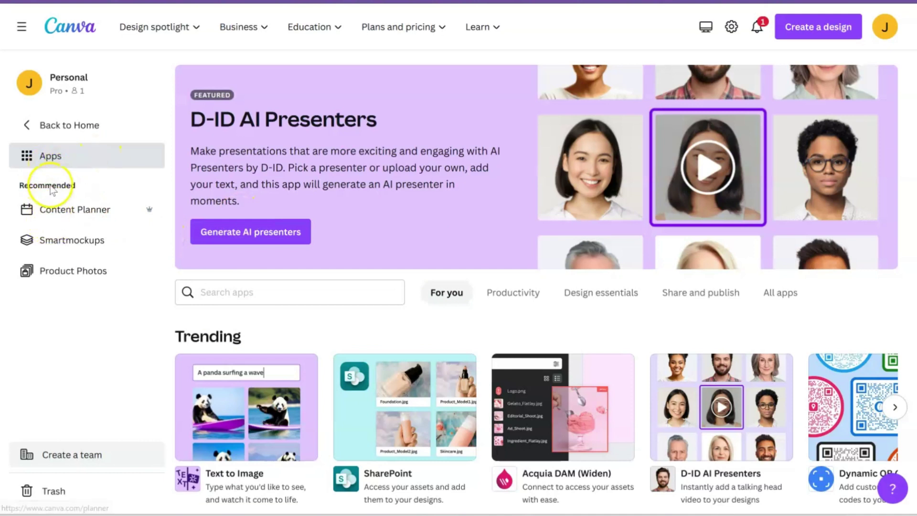
pyautogui.click(56, 244)
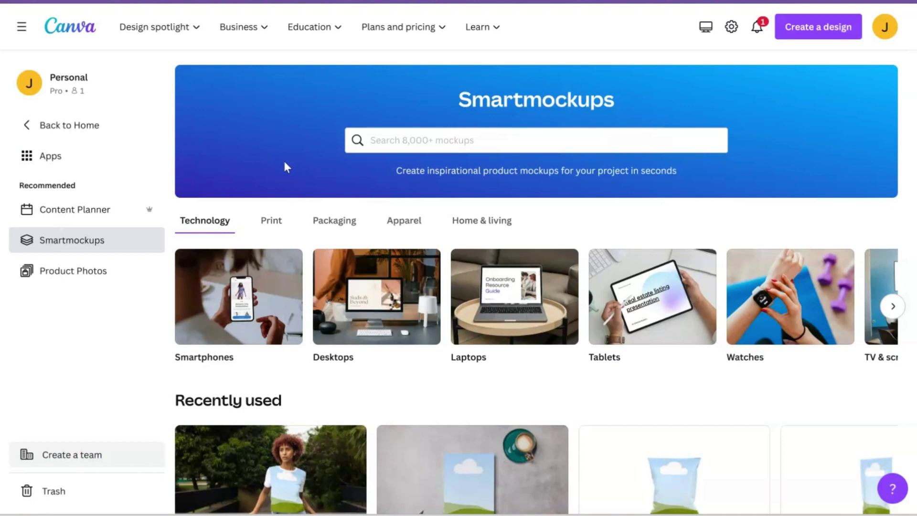
# - Show the Packaging mockups filtered to Beverages and scroll through the results
pyautogui.click(347, 221)
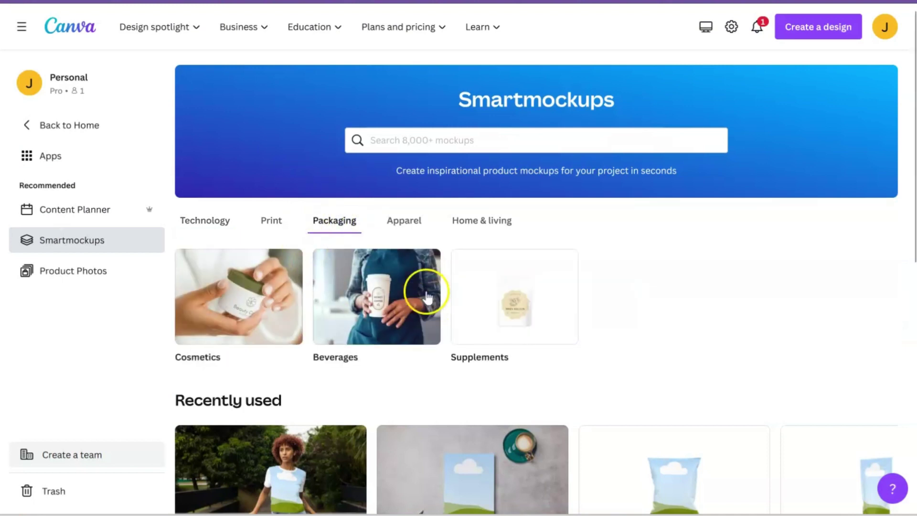
pyautogui.click(387, 279)
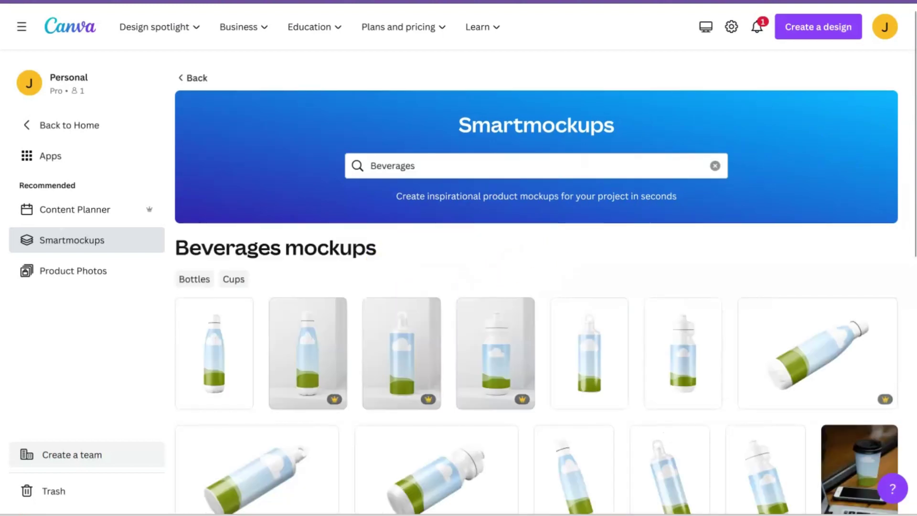
pyautogui.moveTo(914, 60); pyautogui.dragTo(914, 453)
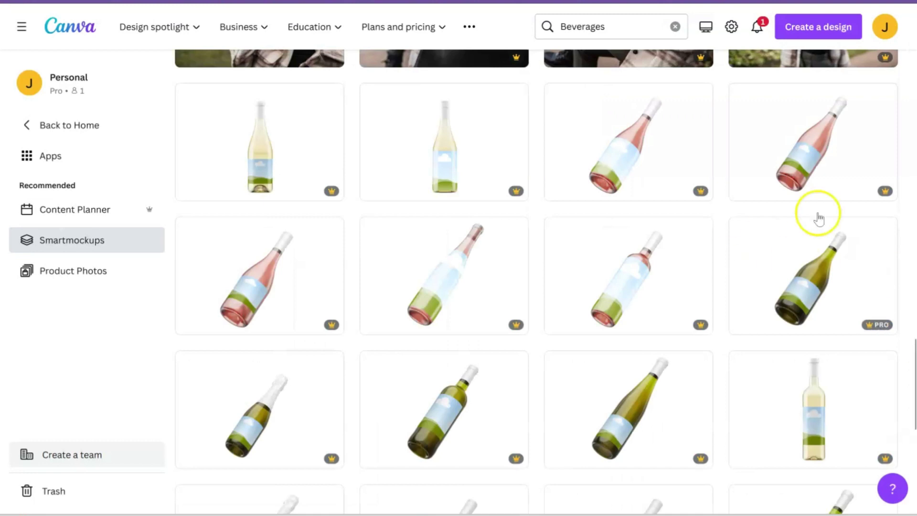
pyautogui.moveTo(913, 374); pyautogui.dragTo(914, 502)
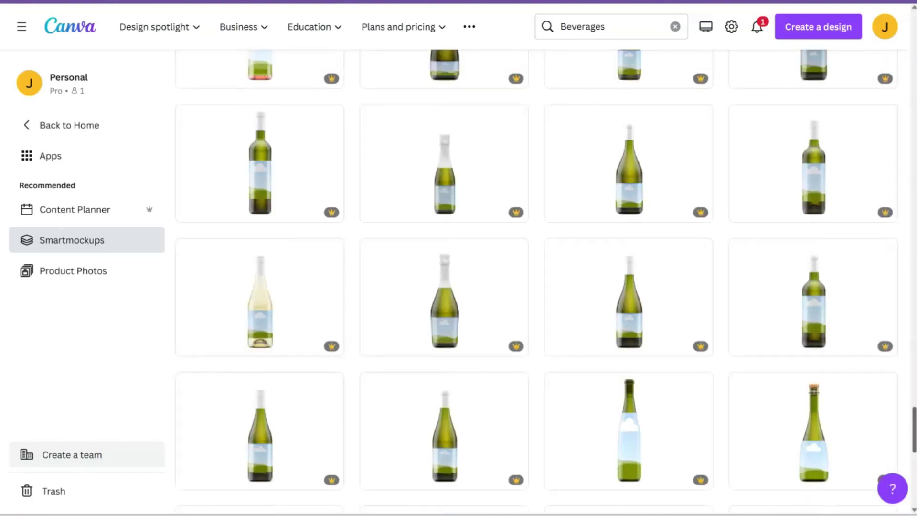
pyautogui.moveTo(914, 430); pyautogui.dragTo(913, 485)
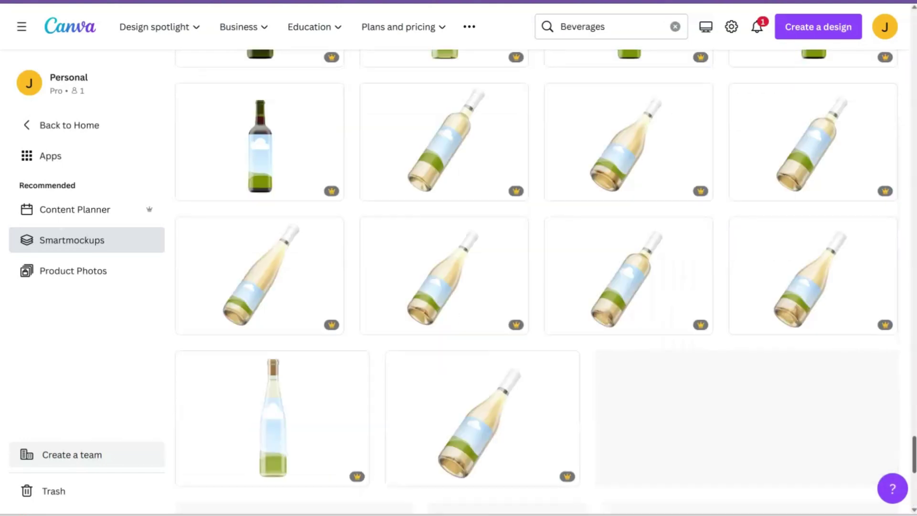
pyautogui.moveTo(913, 454); pyautogui.dragTo(913, 497)
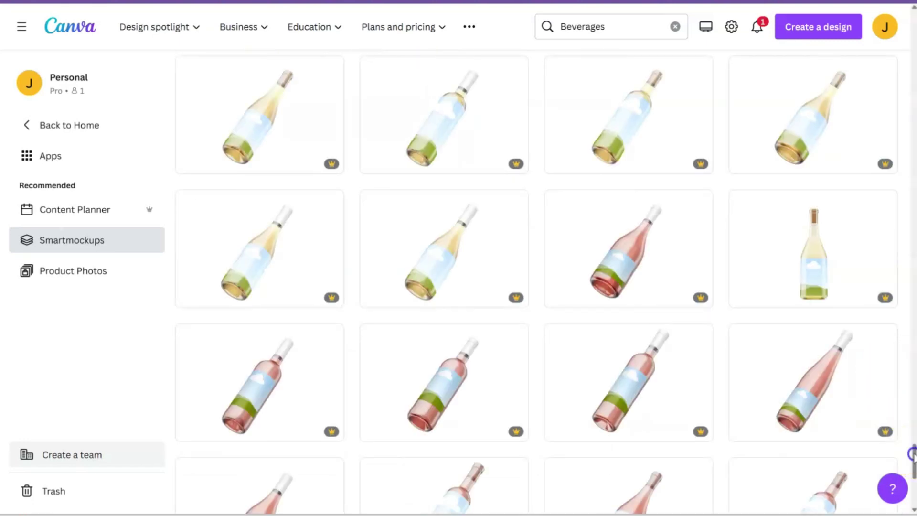
pyautogui.moveTo(914, 454); pyautogui.dragTo(913, 511)
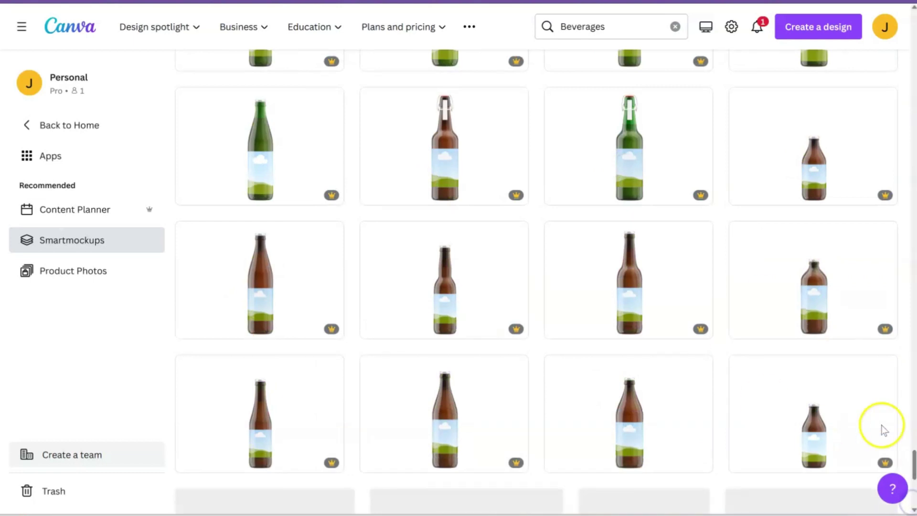
# - Browse further down the Beverages mockups and open the standing pouch mockup
pyautogui.moveTo(913, 437); pyautogui.dragTo(914, 474)
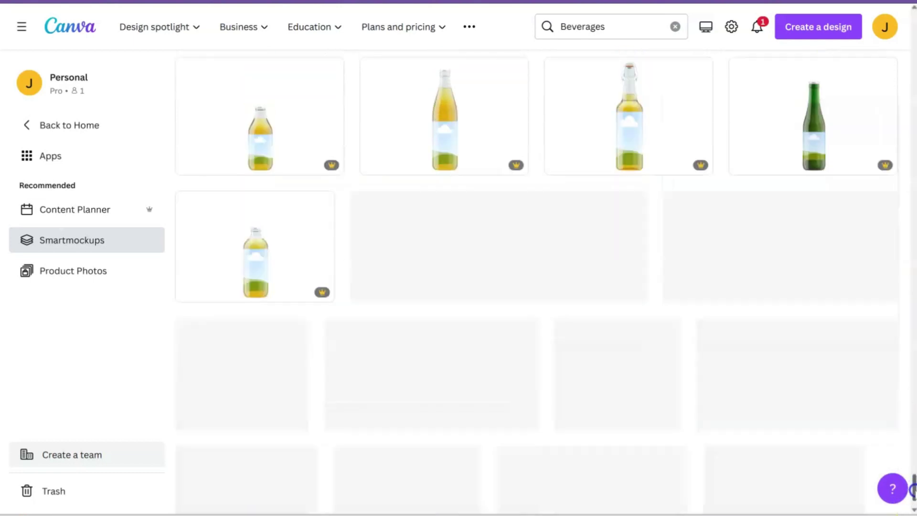
pyautogui.scroll(-3, 913, 476)
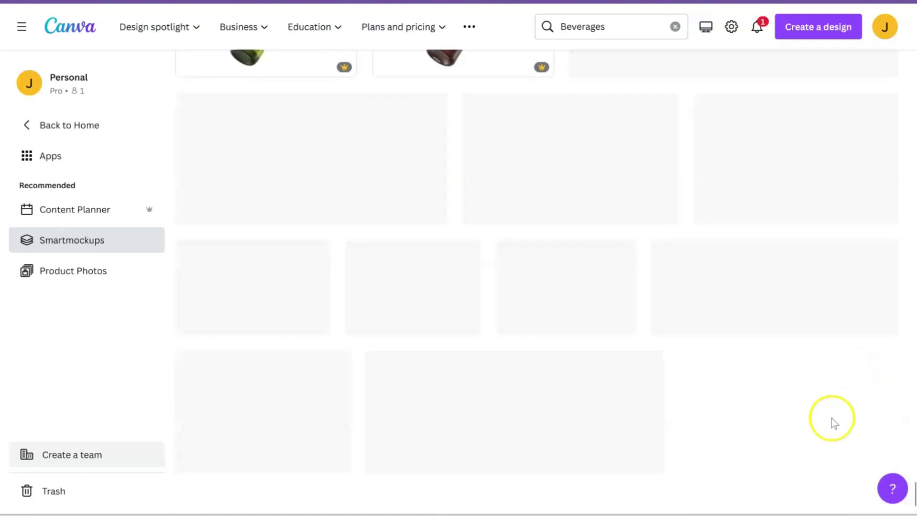
pyautogui.moveTo(913, 471); pyautogui.dragTo(913, 495)
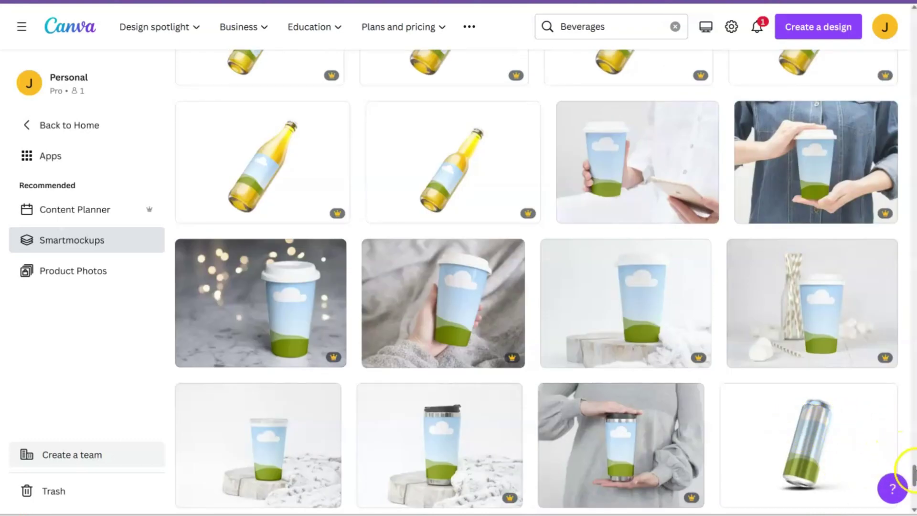
pyautogui.moveTo(914, 475); pyautogui.dragTo(914, 497)
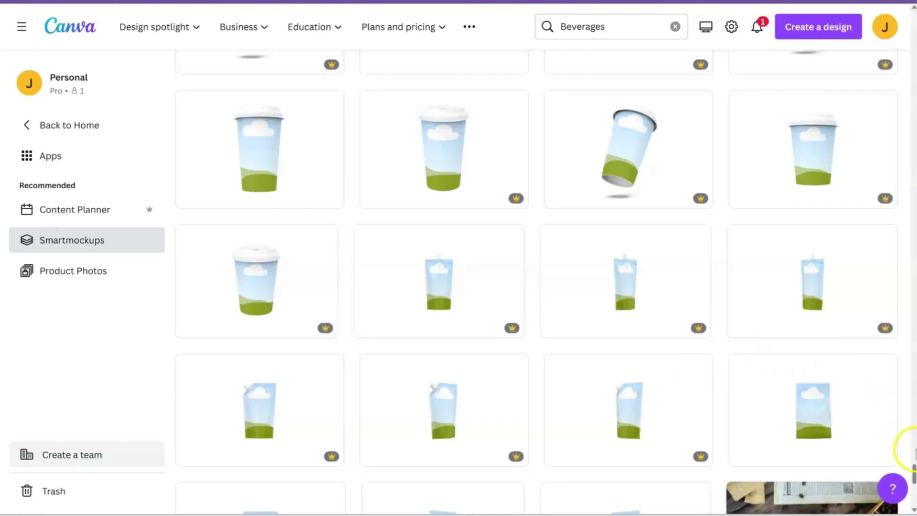
pyautogui.moveTo(914, 472); pyautogui.dragTo(914, 509)
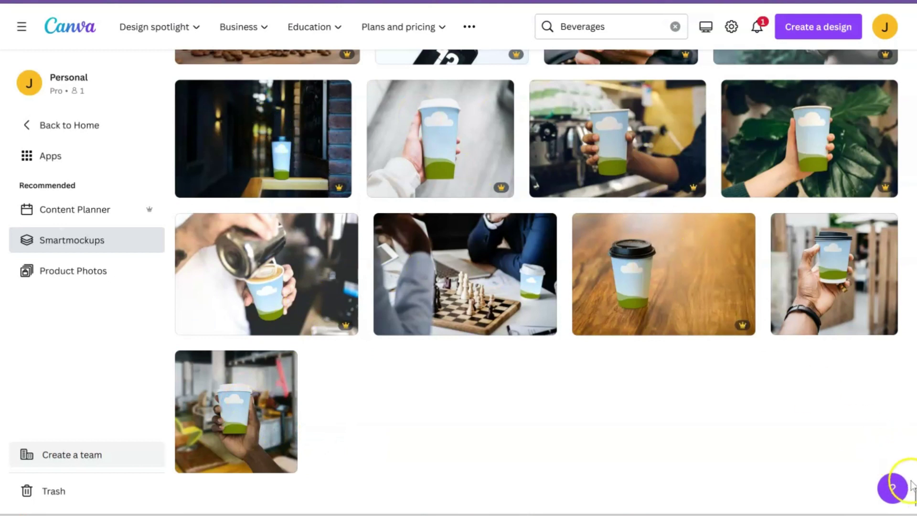
pyautogui.moveTo(913, 492); pyautogui.dragTo(914, 466)
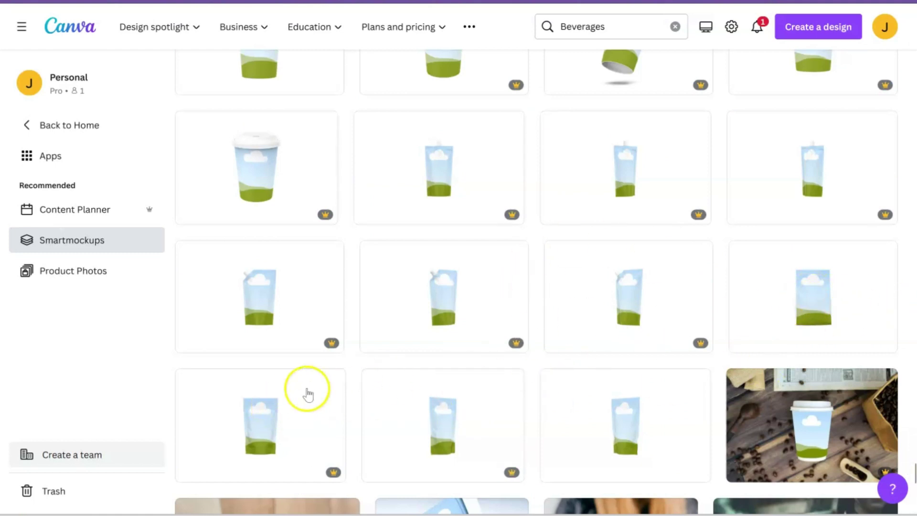
pyautogui.click(276, 414)
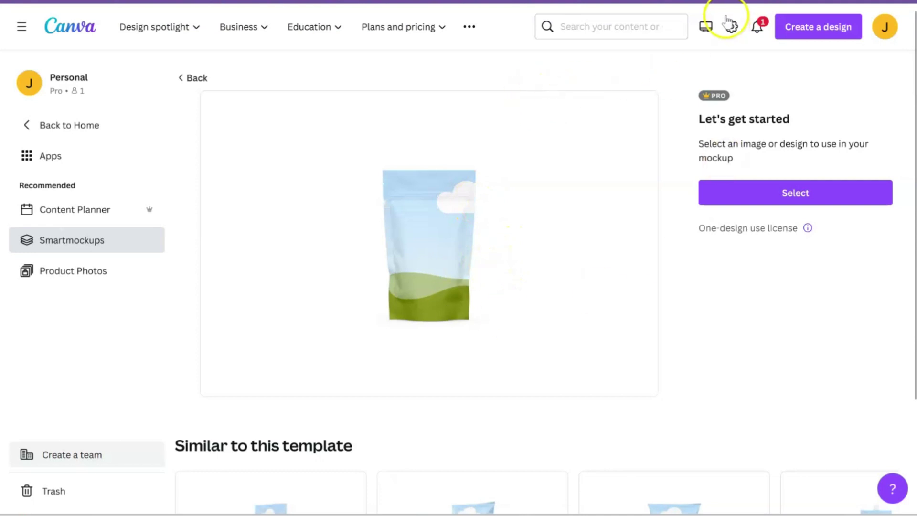
# - Page through the 'Similar to this template' row of pouch and chip-bag variations
pyautogui.scroll(-3, 912, 68)
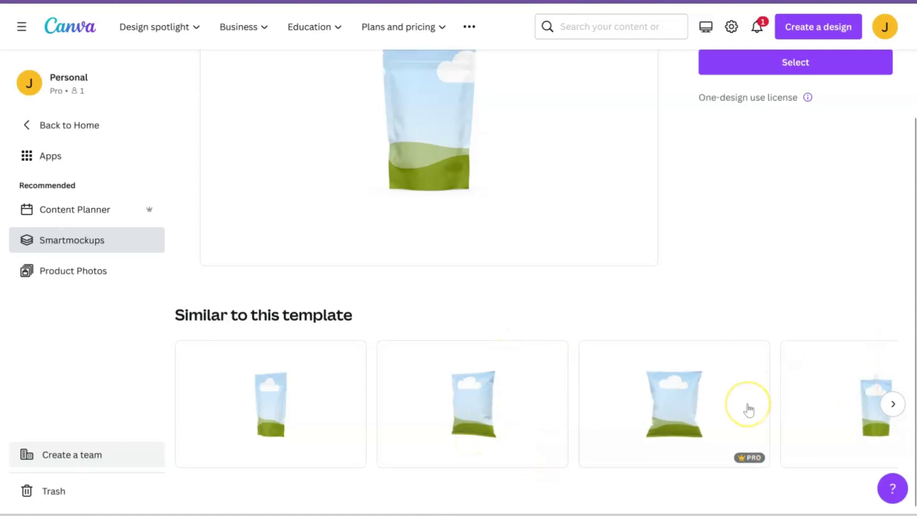
pyautogui.click(894, 404)
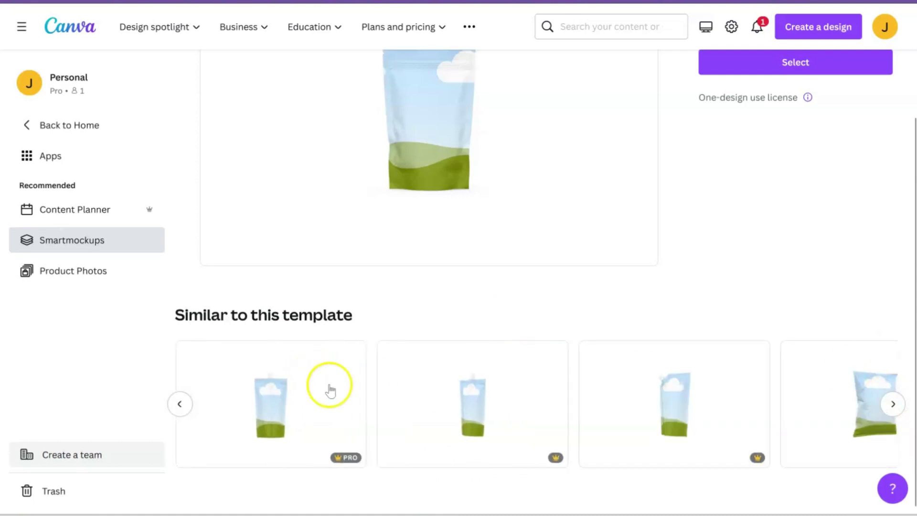
pyautogui.click(180, 404)
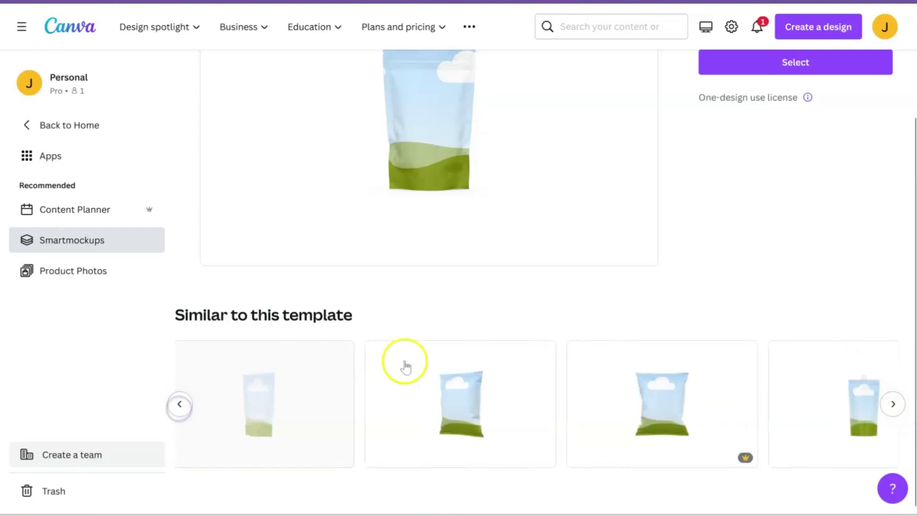
# - Open the Pro chip bag mockup template and review its page
pyautogui.click(688, 418)
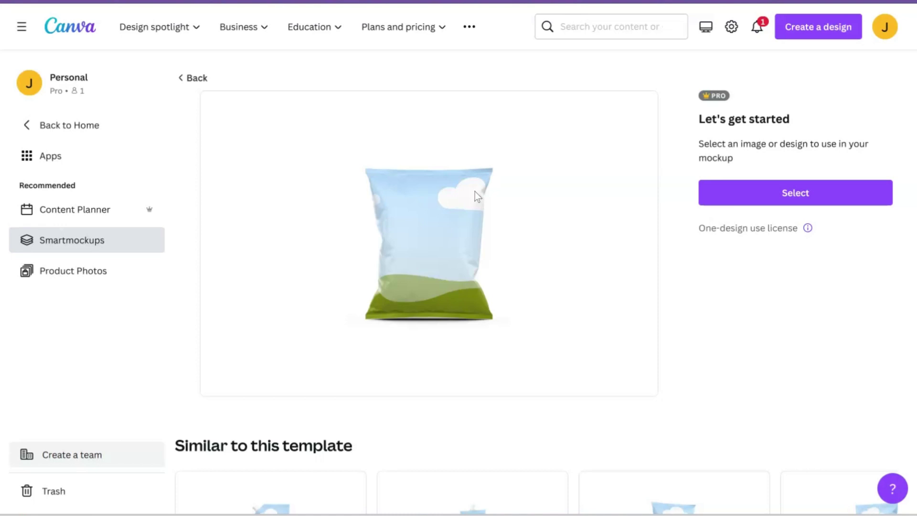
pyautogui.click(695, 263)
pyautogui.scroll(-2, 695, 262)
pyautogui.scroll(2, 725, 91)
pyautogui.scroll(-1, 690, 291)
pyautogui.scroll(1, 725, 172)
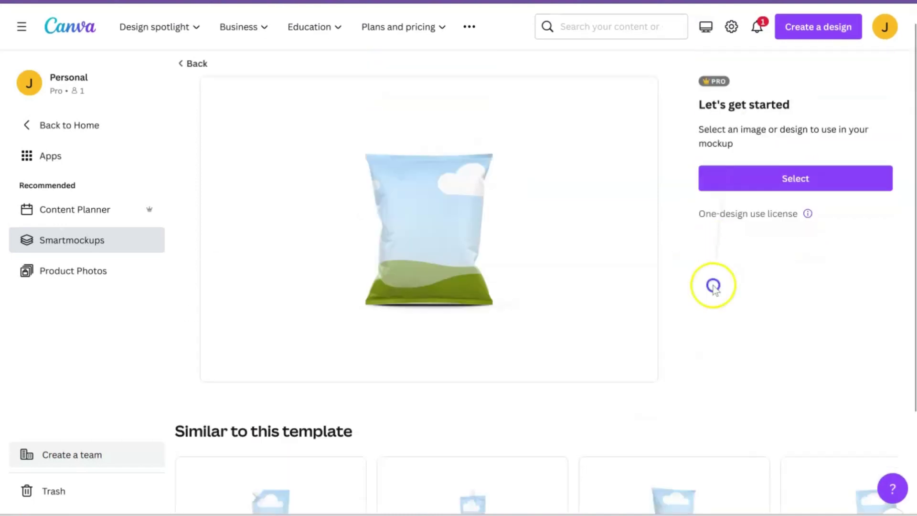
pyautogui.scroll(-1, 709, 306)
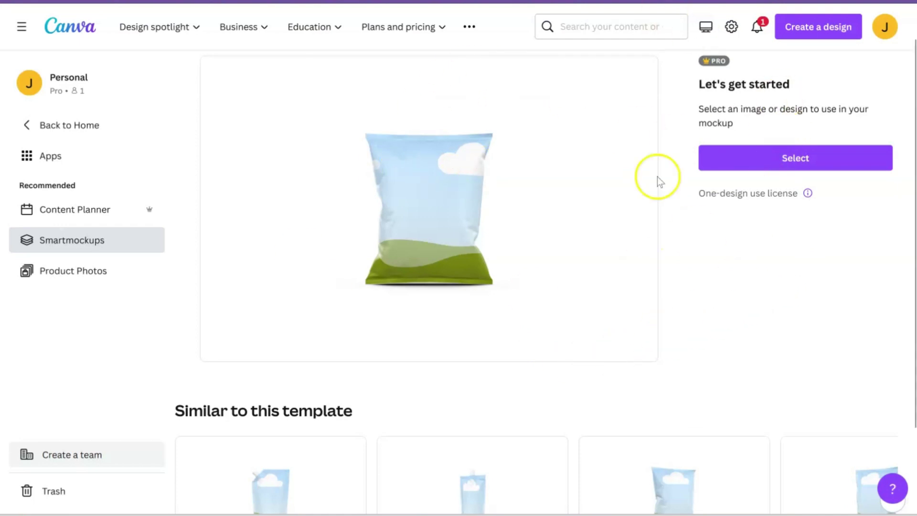
# - Upload file 1 from the Minecraft designs folder for the chip bag mockup
pyautogui.click(749, 164)
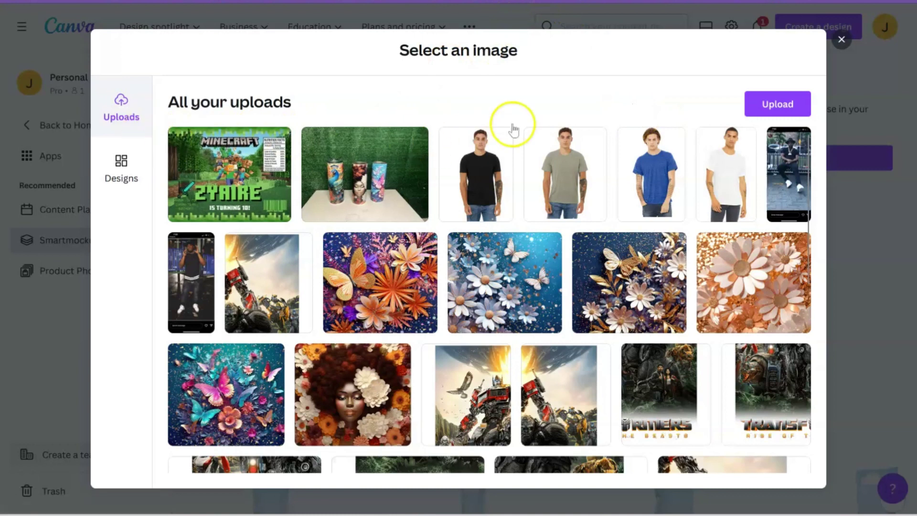
pyautogui.click(777, 105)
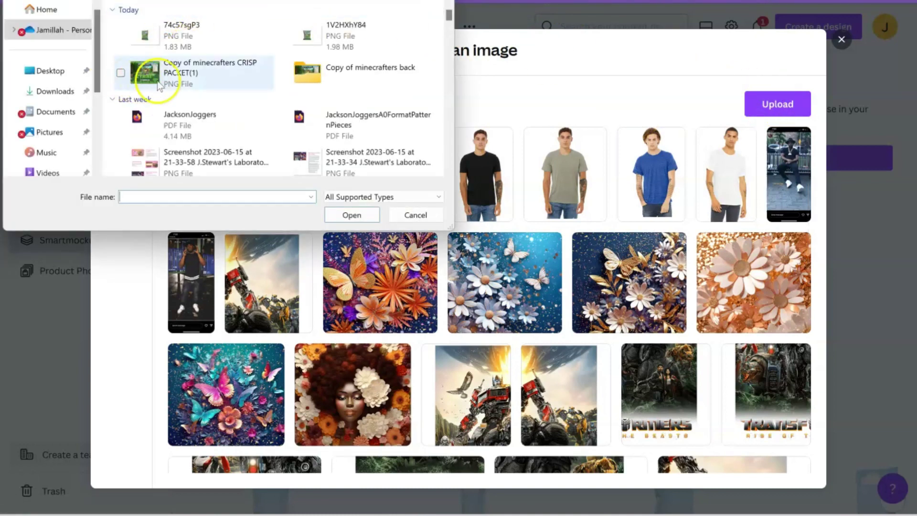
pyautogui.doubleClick(322, 76)
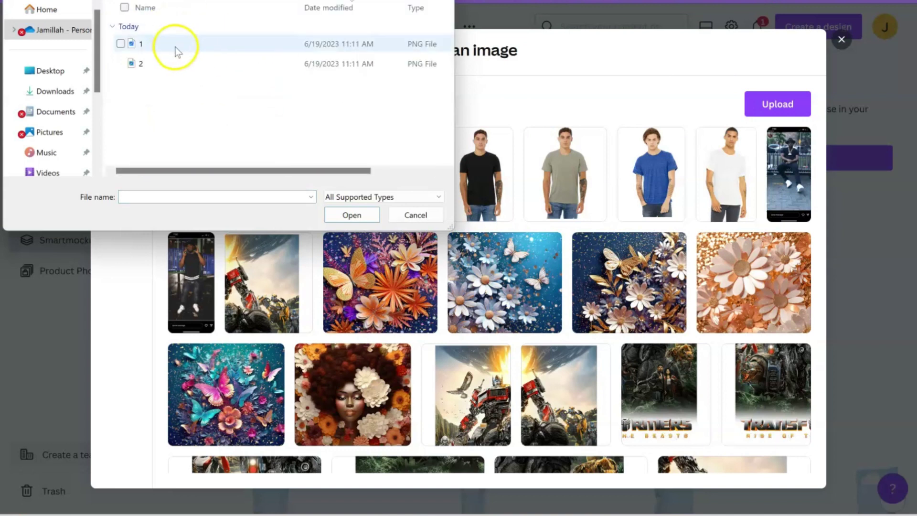
pyautogui.click(174, 44)
pyautogui.click(352, 215)
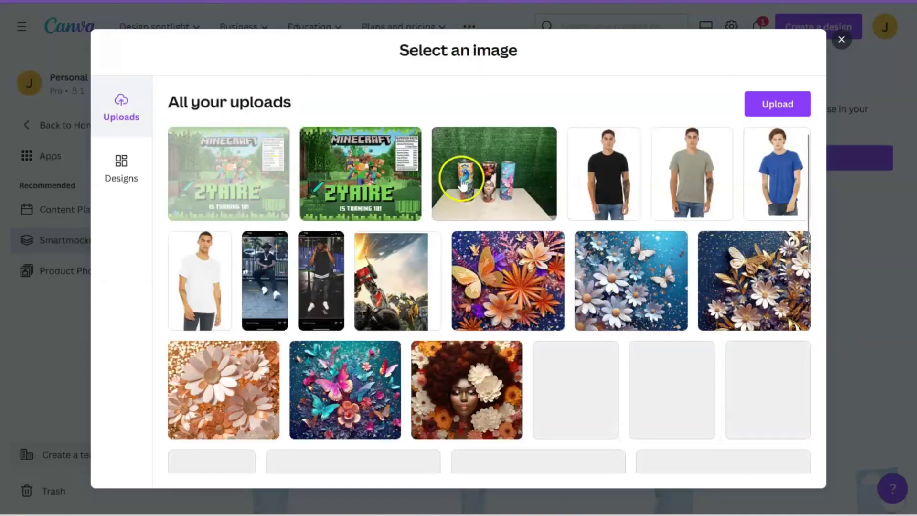
# - Upload file 2 and place the Minecraft front artwork (1.png) on the chip bag
pyautogui.click(752, 103)
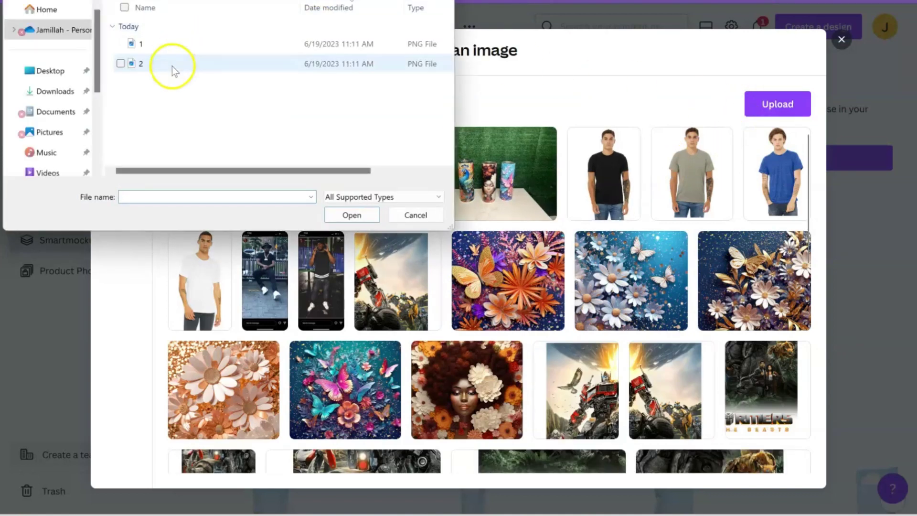
pyautogui.click(172, 64)
pyautogui.click(353, 214)
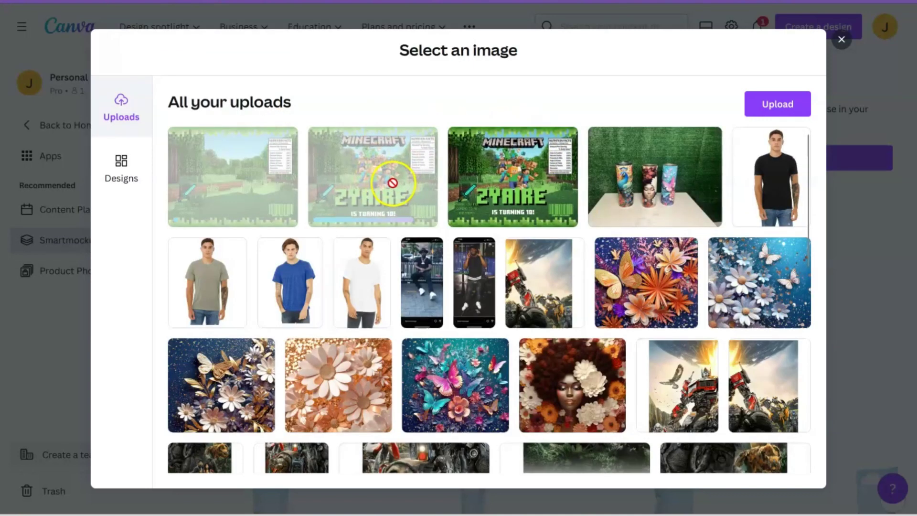
pyautogui.click(370, 184)
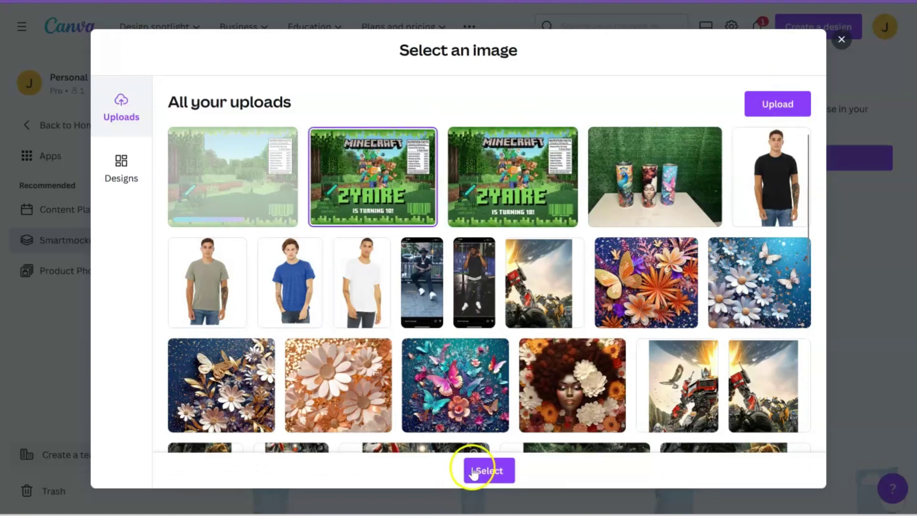
pyautogui.click(488, 471)
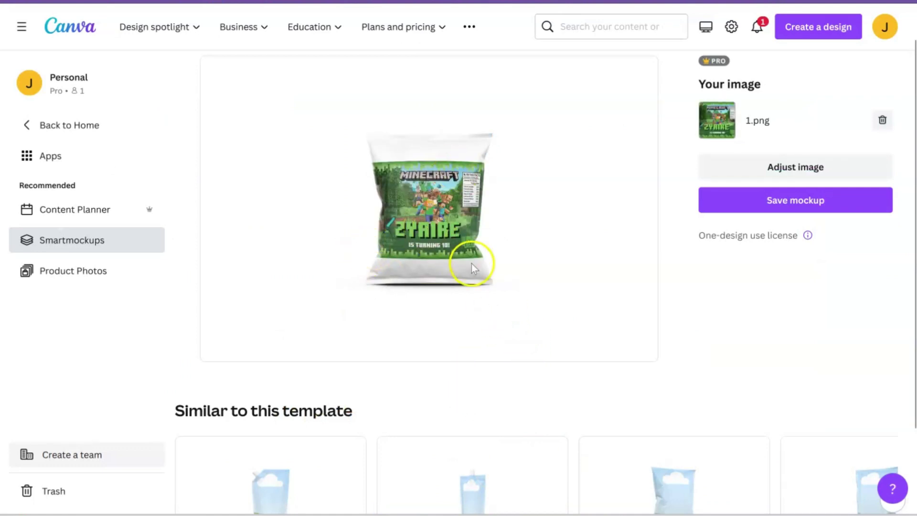
# - Scale the front artwork to about 168%, reposition it, and save the adjustment
pyautogui.click(785, 165)
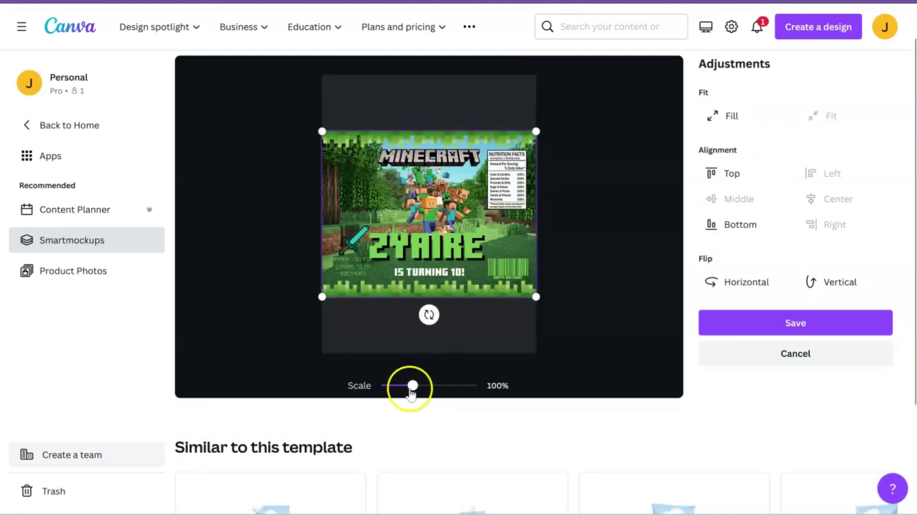
pyautogui.moveTo(410, 390); pyautogui.dragTo(436, 396)
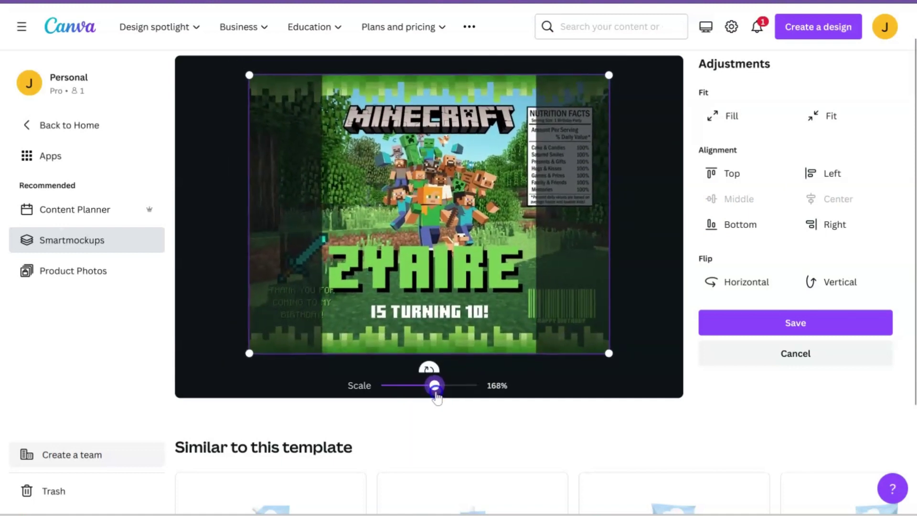
pyautogui.moveTo(437, 321); pyautogui.dragTo(412, 321)
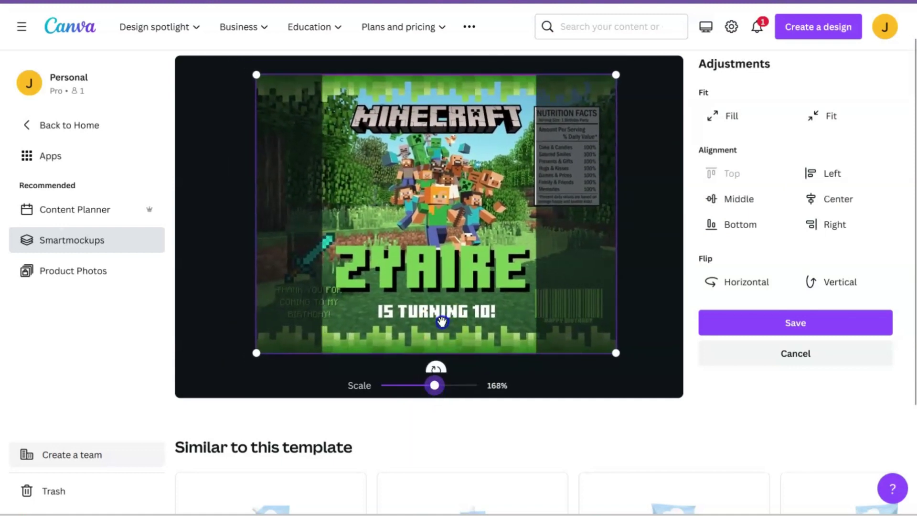
pyautogui.click(511, 208)
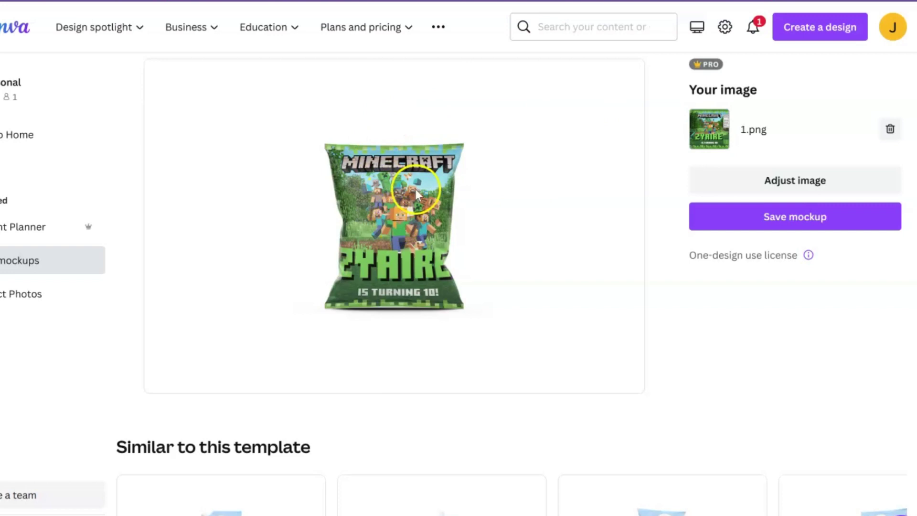
# - Save the front chip bag mockup, download it as an image, and close the dialog
pyautogui.click(763, 217)
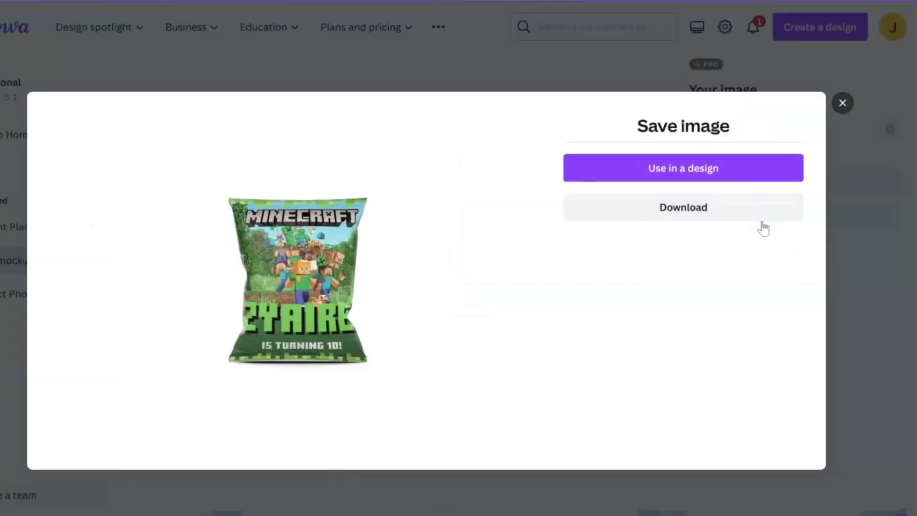
pyautogui.click(696, 213)
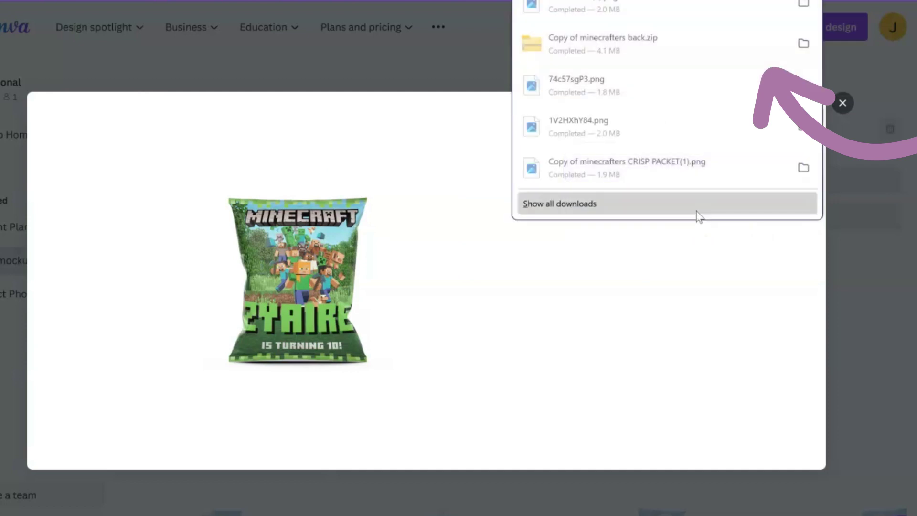
pyautogui.click(491, 59)
pyautogui.click(491, 61)
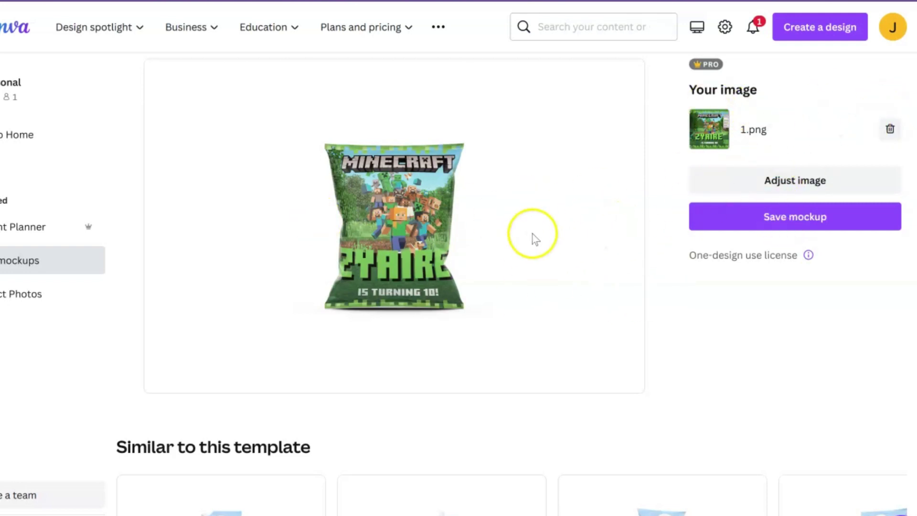
# - Remove 1.png and place the Minecraft back artwork (2.png) on the chip bag
pyautogui.click(891, 130)
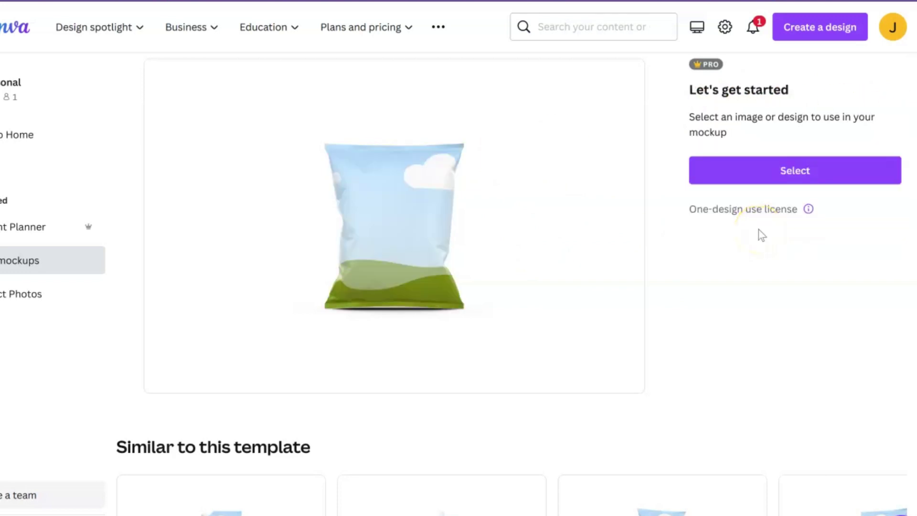
pyautogui.click(751, 179)
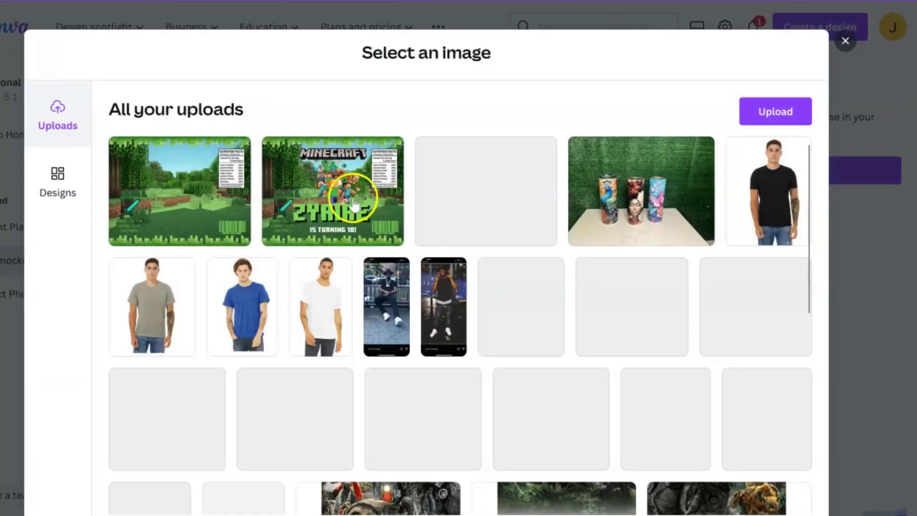
pyautogui.click(205, 196)
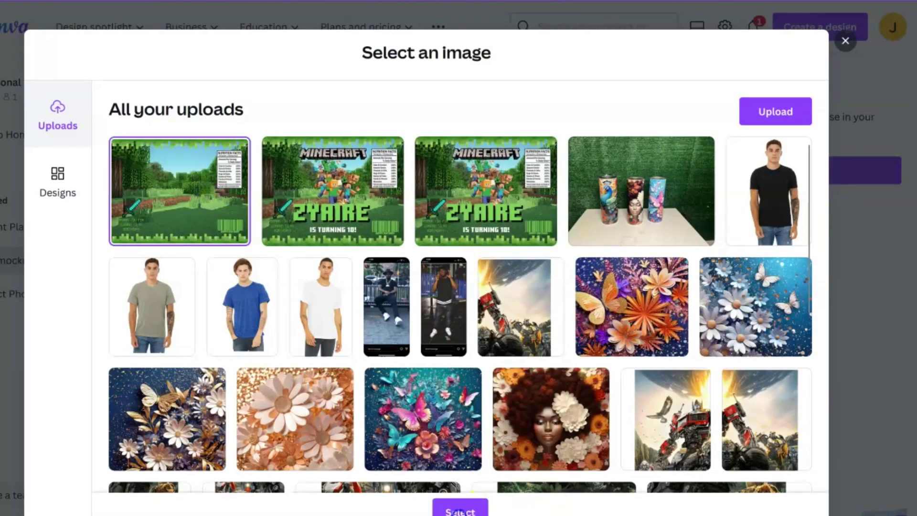
pyautogui.click(462, 507)
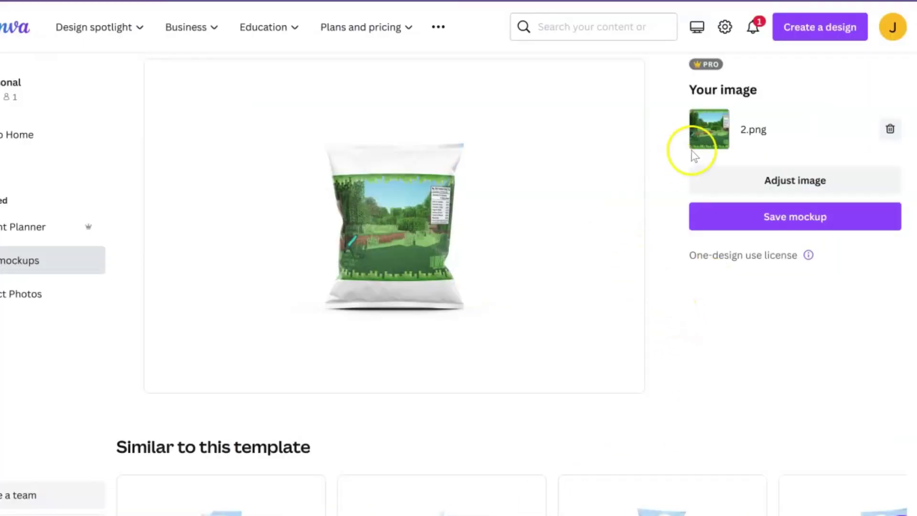
# - Scale the back artwork to 166%, shift it left, and save the adjustment
pyautogui.click(802, 184)
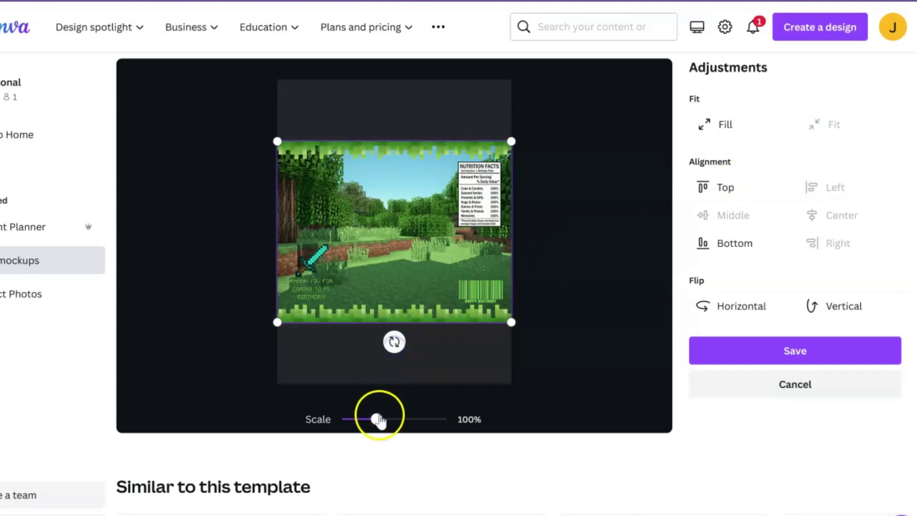
pyautogui.moveTo(377, 420); pyautogui.dragTo(403, 425)
pyautogui.moveTo(417, 335); pyautogui.dragTo(360, 336)
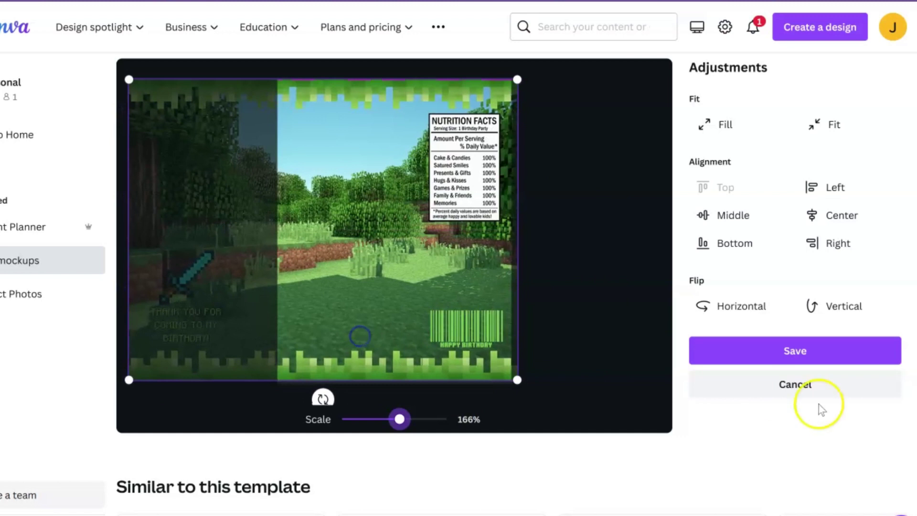
pyautogui.click(820, 362)
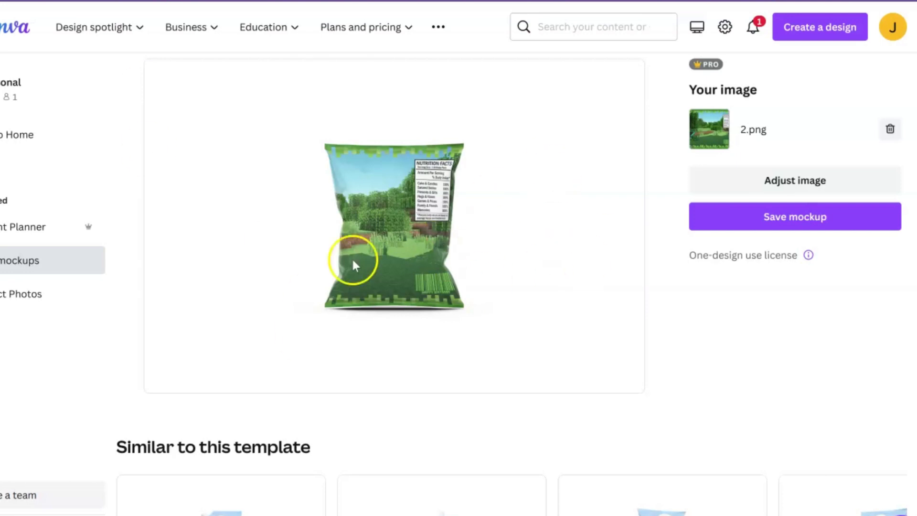
# - Save the back chip bag mockup and download it as an image
pyautogui.click(839, 220)
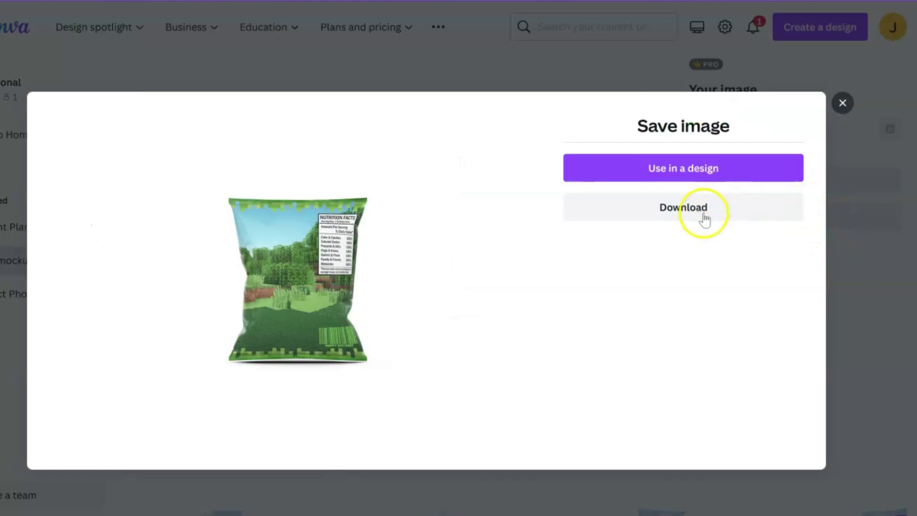
pyautogui.click(704, 219)
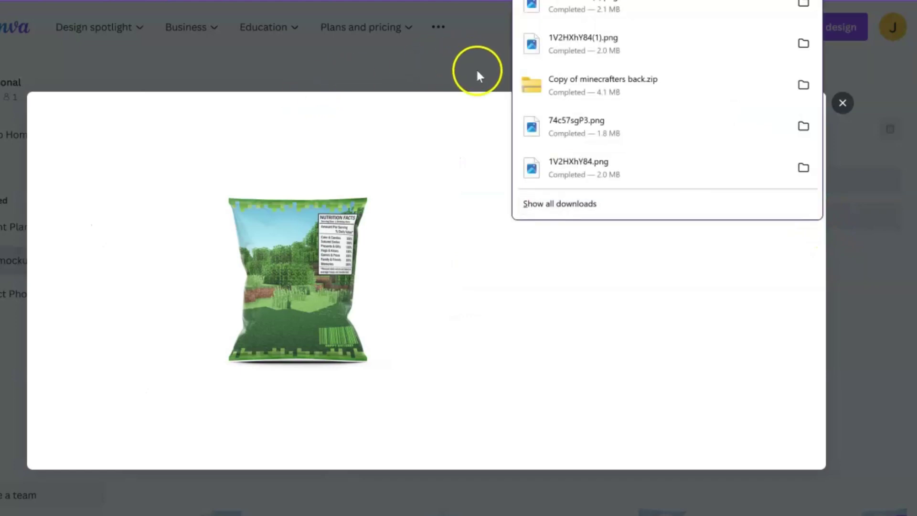
pyautogui.click(476, 70)
# - Save the mockup again and choose to use it in a new design
pyautogui.click(767, 221)
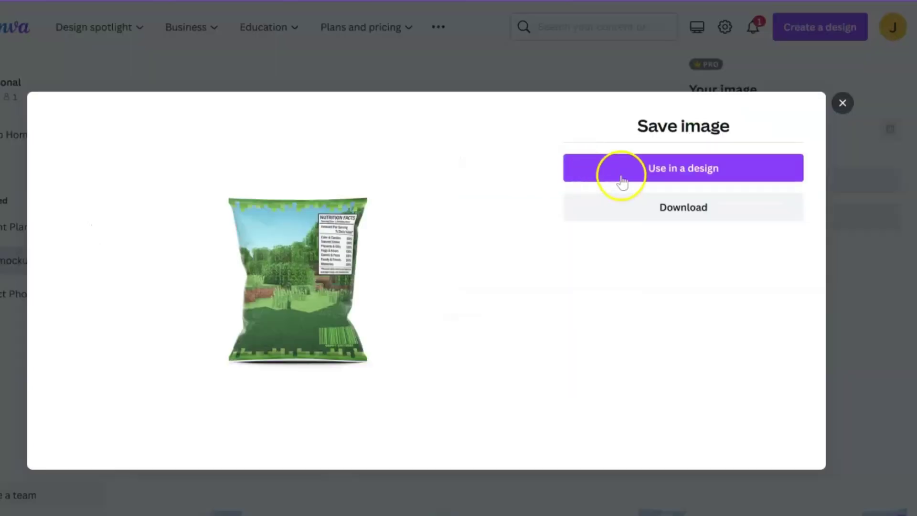
pyautogui.click(623, 175)
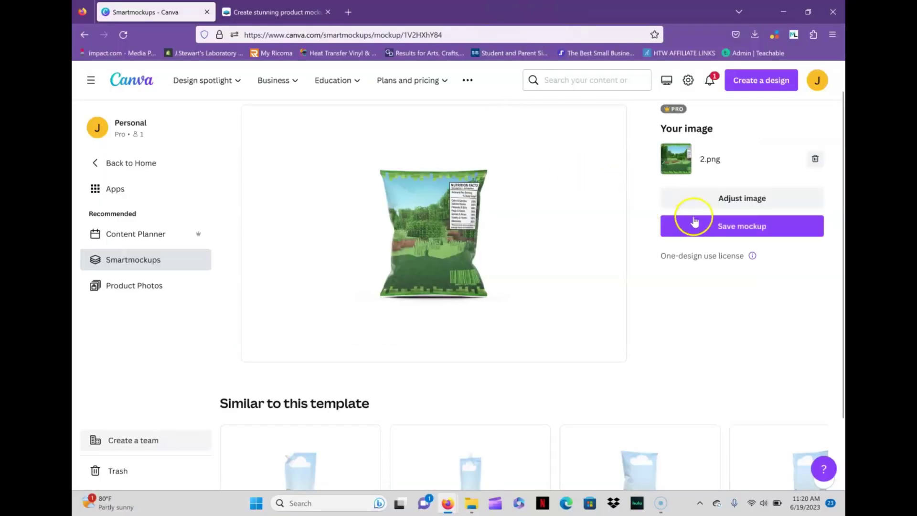
pyautogui.click(695, 219)
pyautogui.click(581, 194)
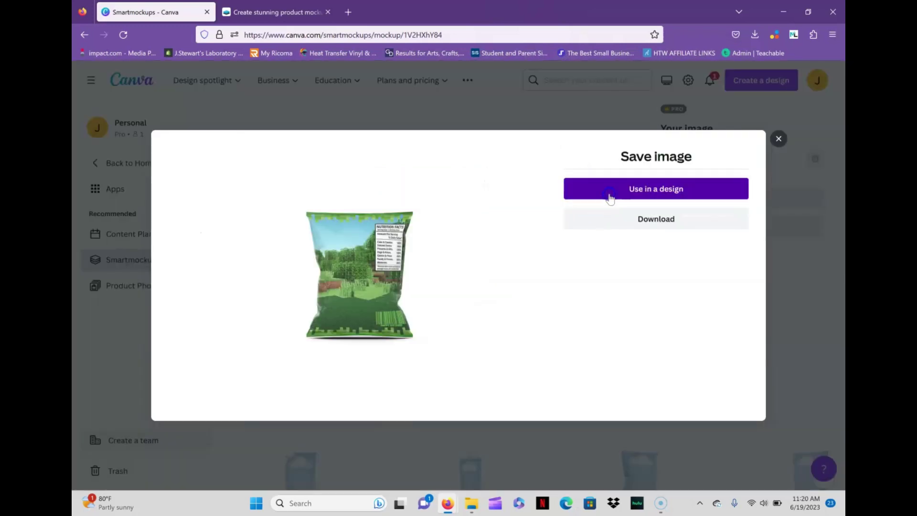
pyautogui.click(610, 195)
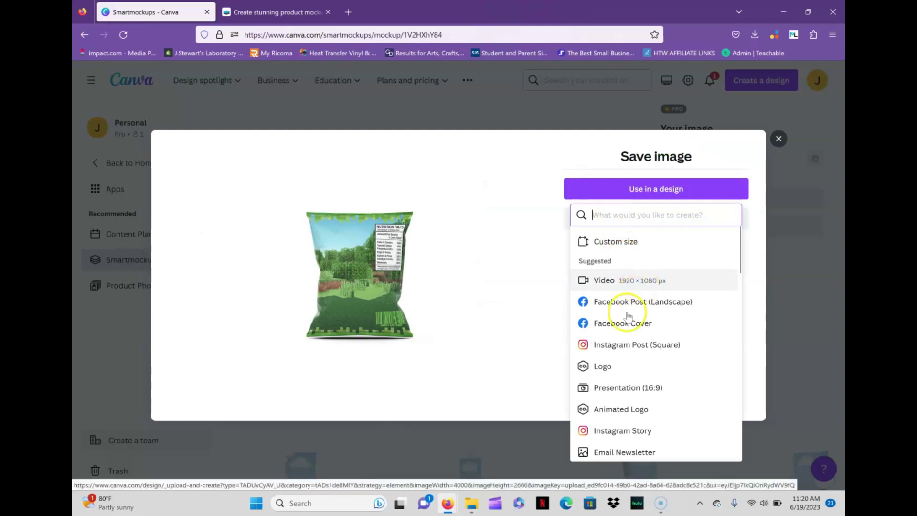
# - Create a square Instagram post with the back bag mockup and trim its frame tight around the bag
pyautogui.click(623, 346)
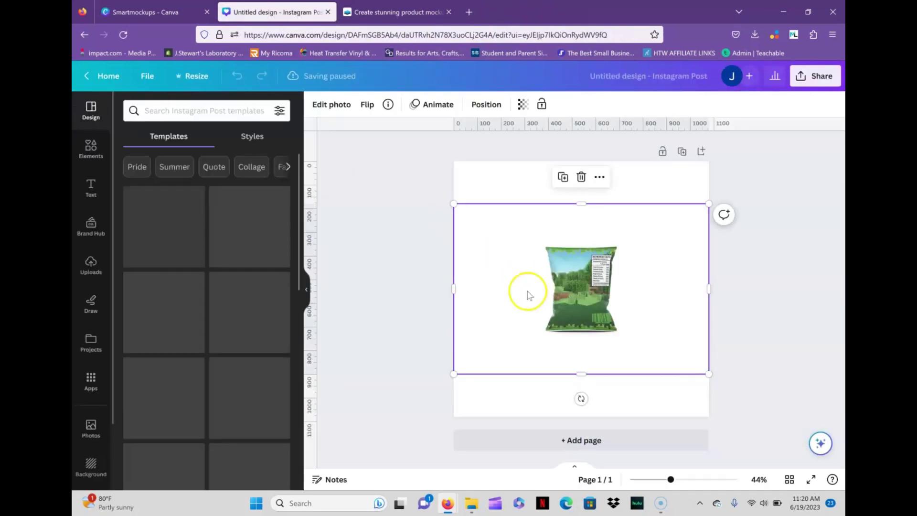
pyautogui.moveTo(459, 289); pyautogui.dragTo(544, 293)
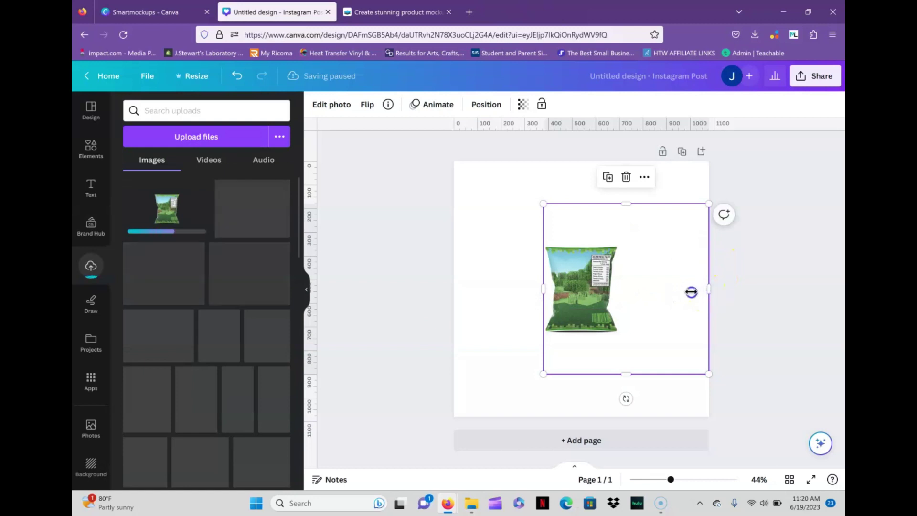
pyautogui.moveTo(653, 295); pyautogui.dragTo(620, 249)
pyautogui.moveTo(584, 204); pyautogui.dragTo(581, 239)
pyautogui.moveTo(583, 373); pyautogui.dragTo(592, 344)
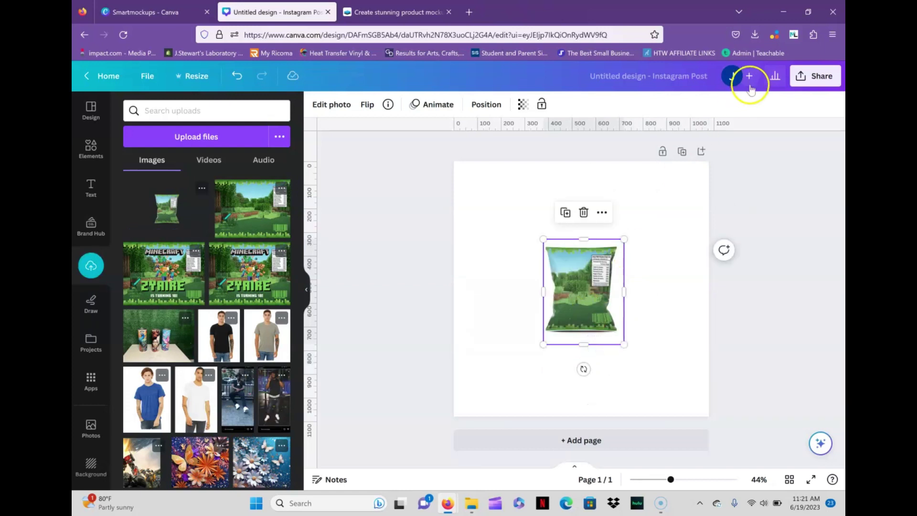
# - Upload the downloaded front bag PNG from Firefox's downloads list into Canva Uploads
pyautogui.click(759, 38)
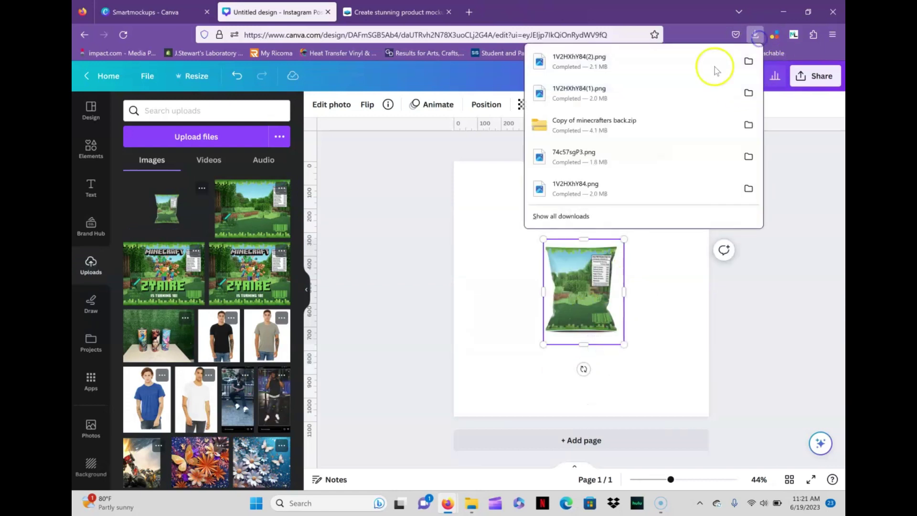
pyautogui.moveTo(690, 91); pyautogui.dragTo(205, 273)
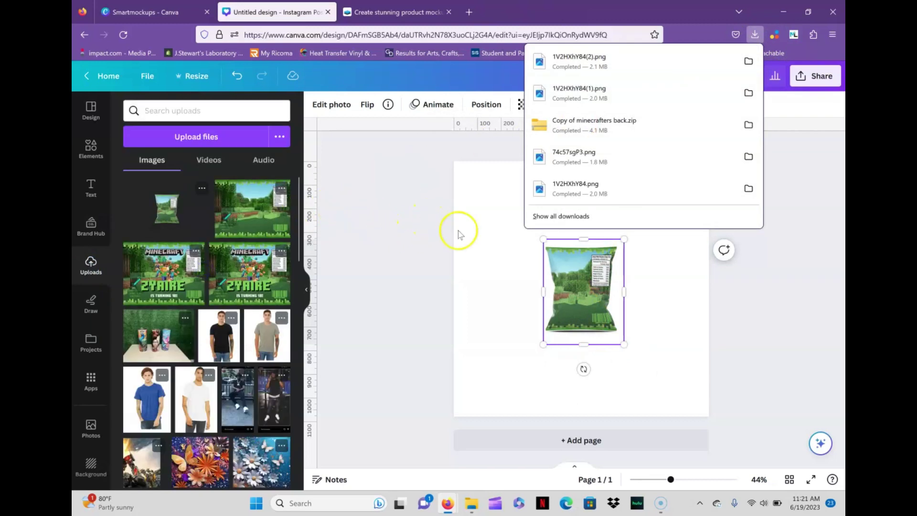
pyautogui.click(670, 293)
pyautogui.click(597, 294)
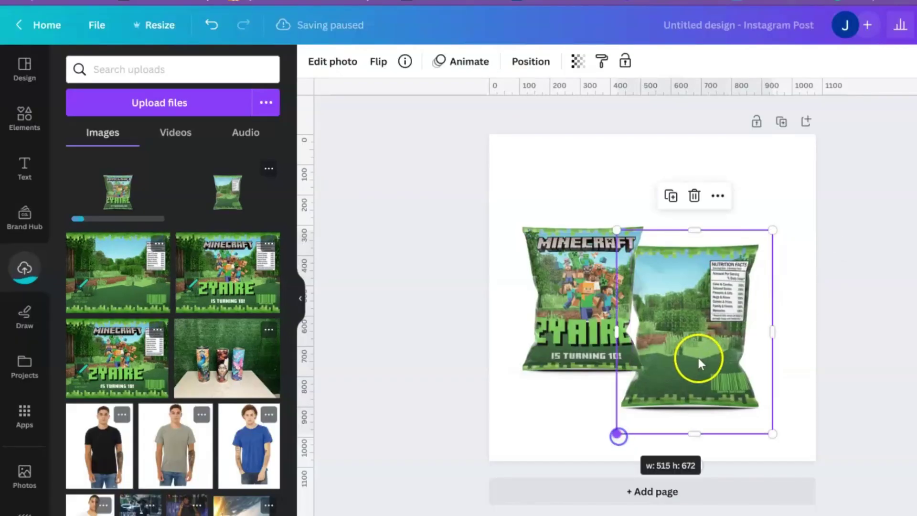
# - Move the back chip bag to the right so it sits beside the front bag
pyautogui.moveTo(621, 339); pyautogui.dragTo(663, 320)
pyautogui.moveTo(752, 336); pyautogui.dragTo(746, 340)
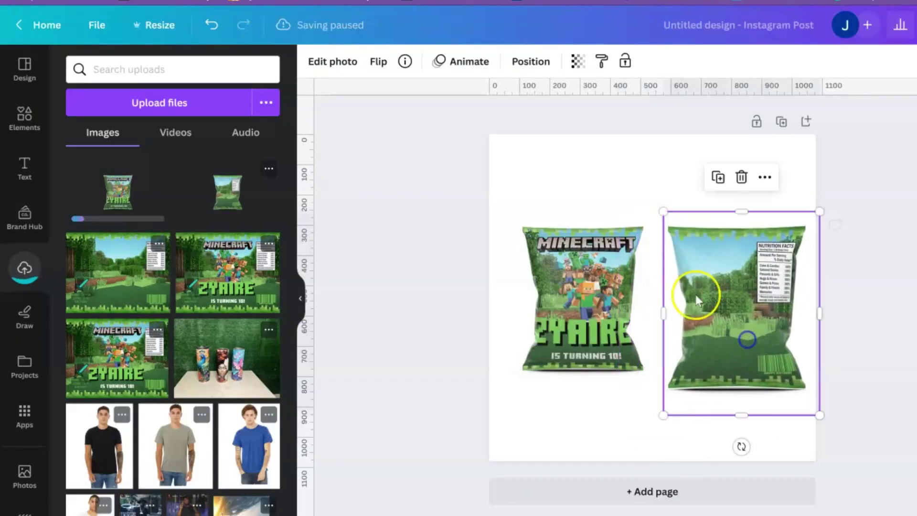
pyautogui.click(628, 175)
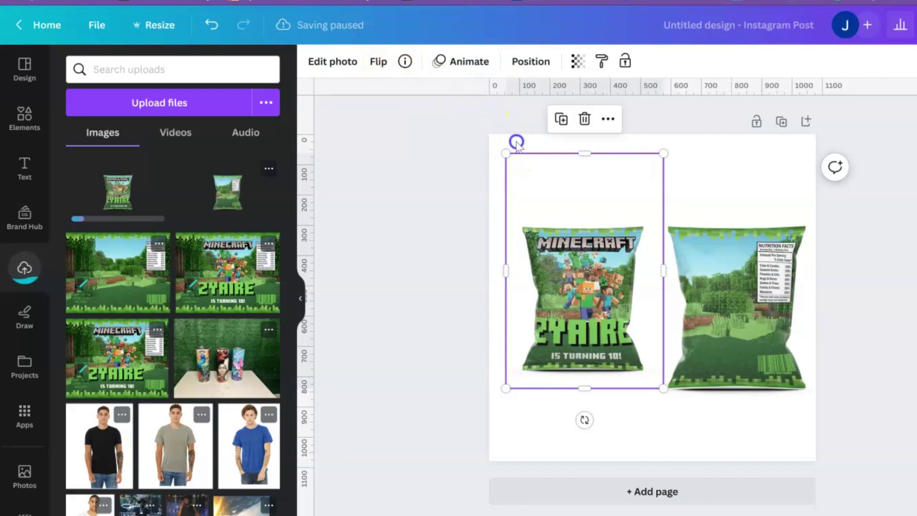
# - Make the page background solid black and enlarge the front chip bag
pyautogui.click(516, 141)
pyautogui.click(313, 61)
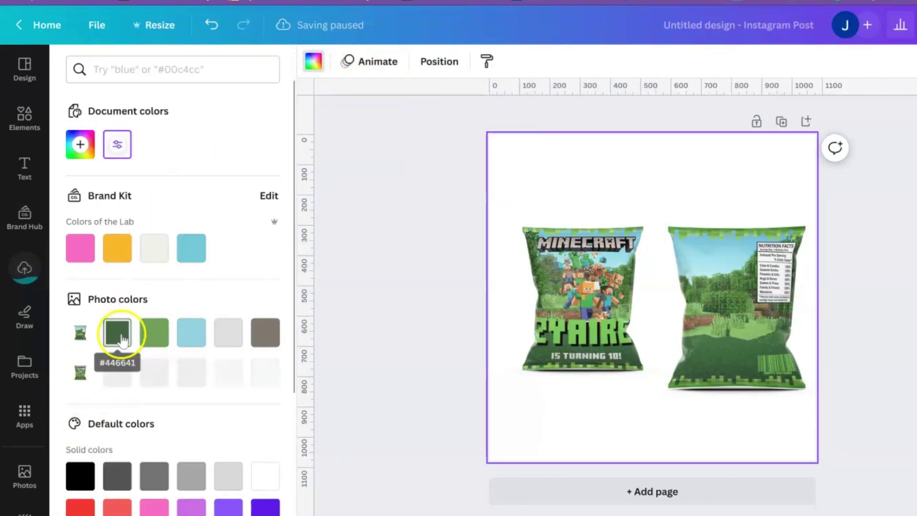
pyautogui.click(81, 474)
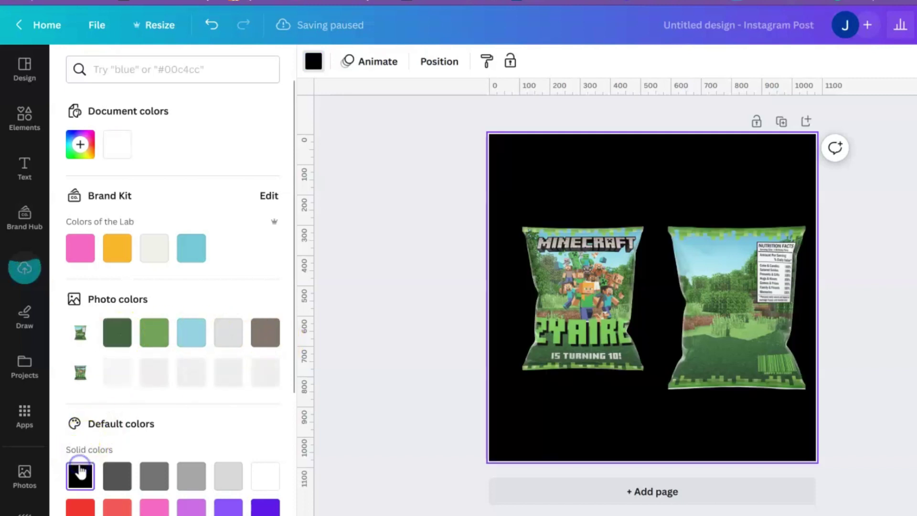
pyautogui.click(532, 380)
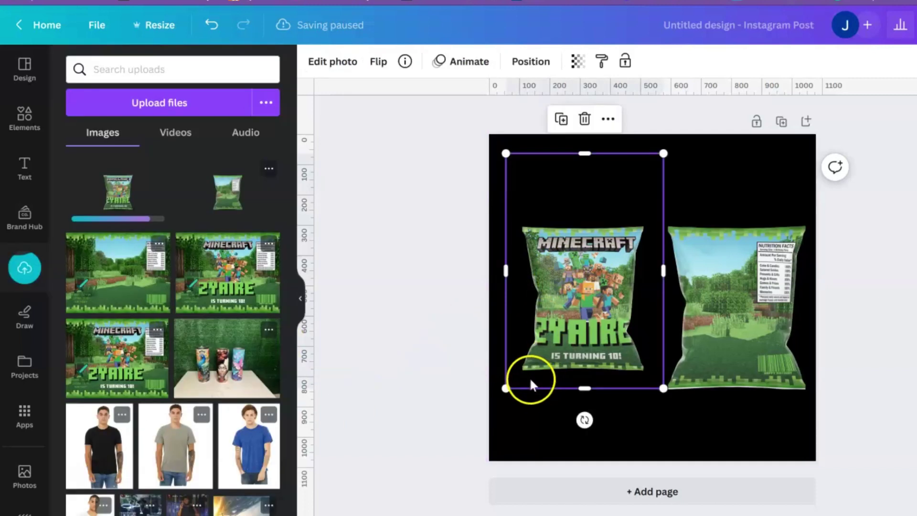
pyautogui.moveTo(506, 388); pyautogui.dragTo(477, 424)
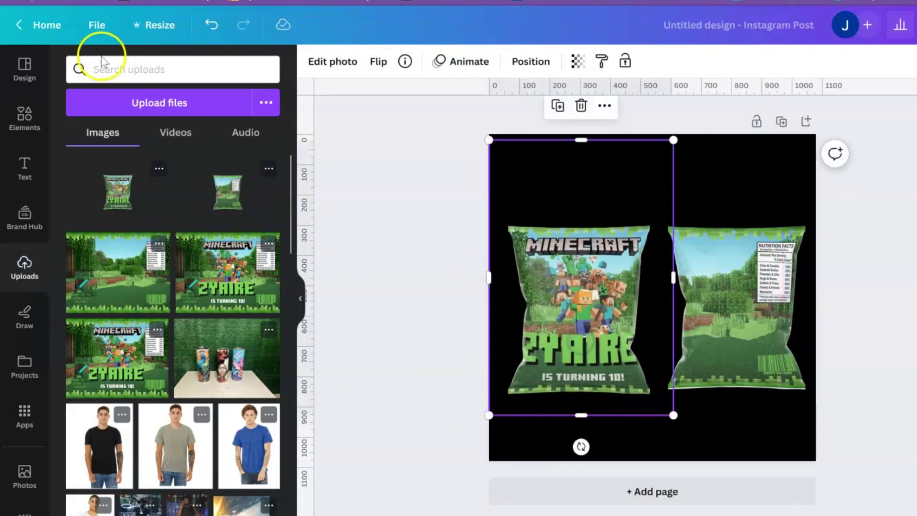
# - Search Elements photos for 'counter' and add the marble counter photo to the page
pyautogui.click(21, 115)
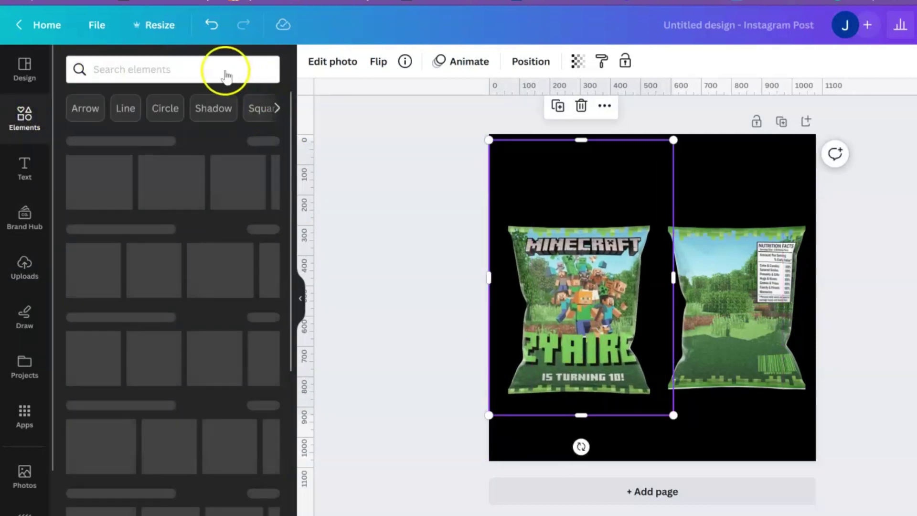
pyautogui.click(215, 75)
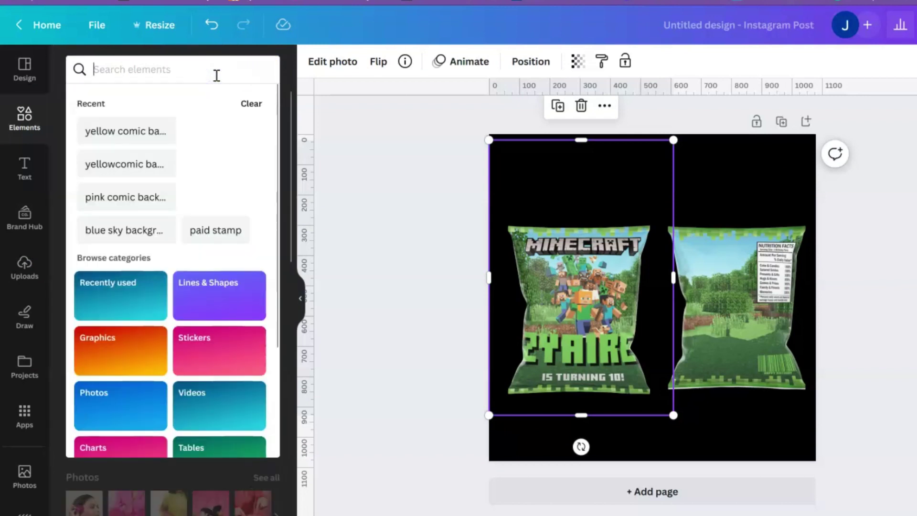
pyautogui.write('counter')
pyautogui.press('Return')
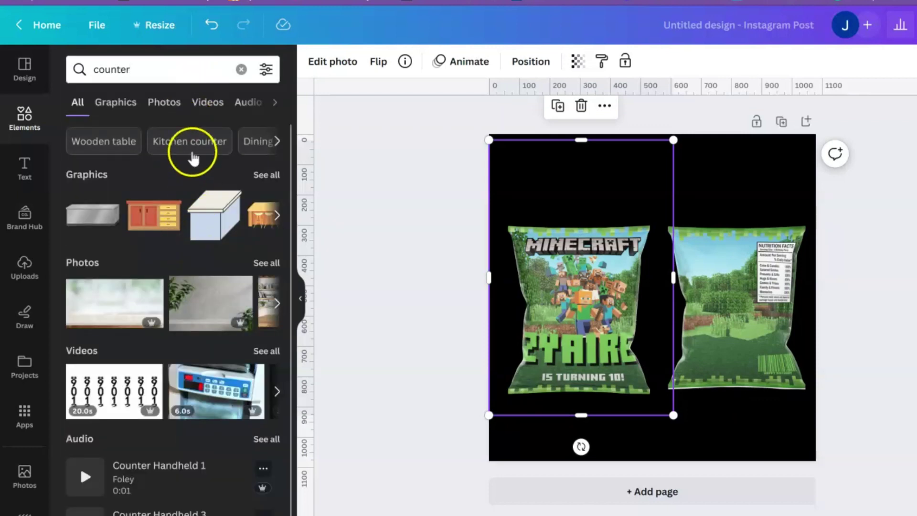
pyautogui.click(164, 102)
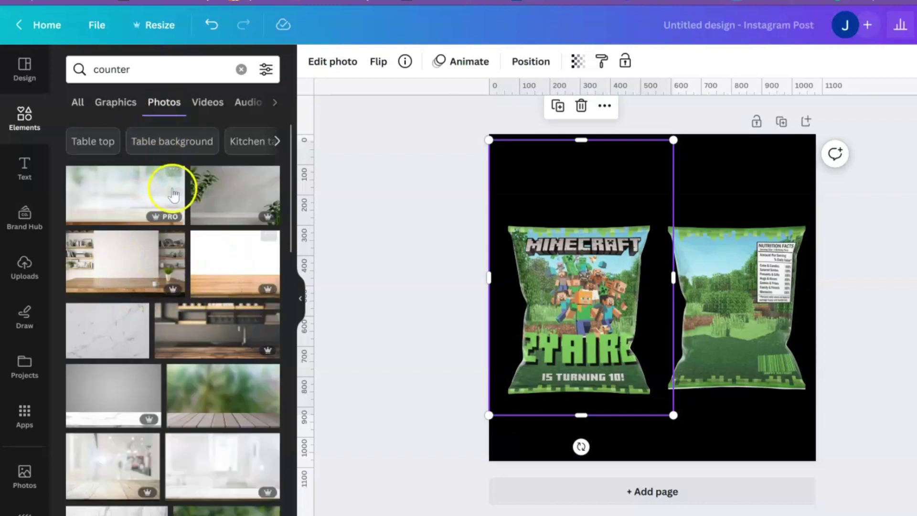
pyautogui.click(118, 392)
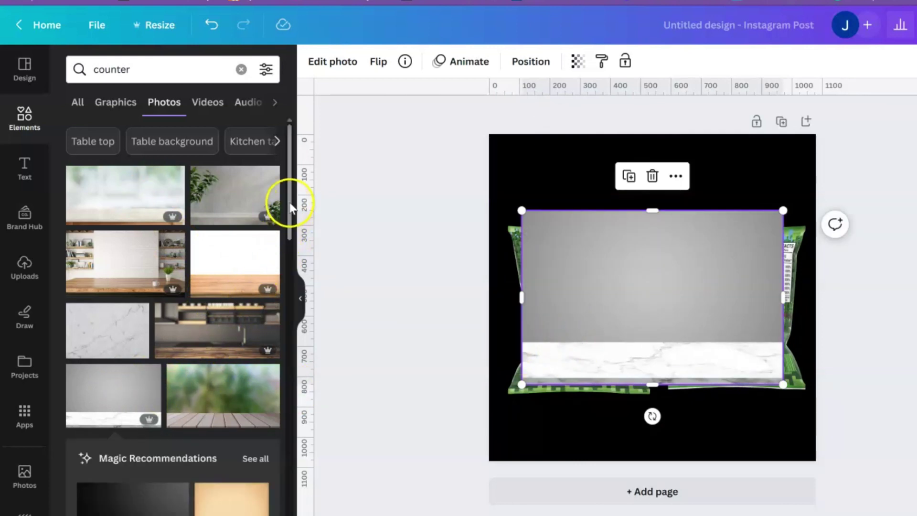
# - Replace the page background with the marble counter photo and delete the leftover copy covering the bags
pyautogui.scroll(-6, 271, 271)
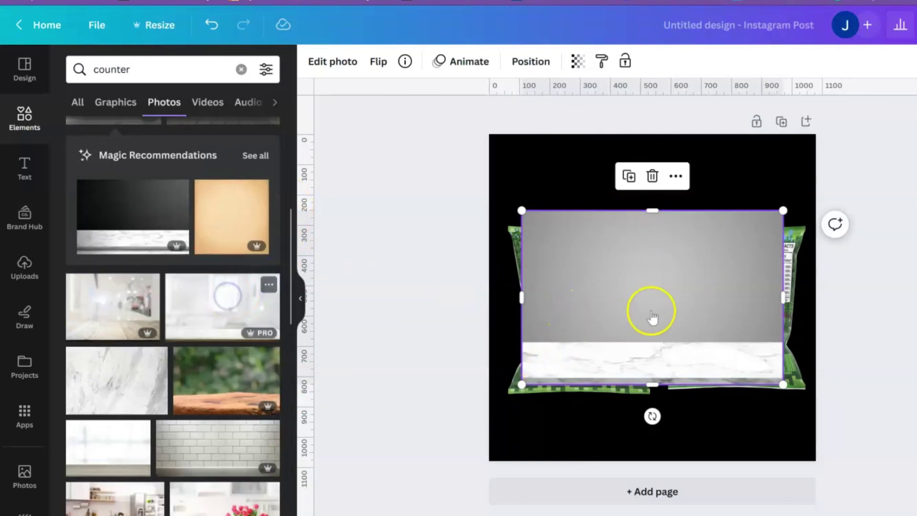
pyautogui.rightClick(652, 317)
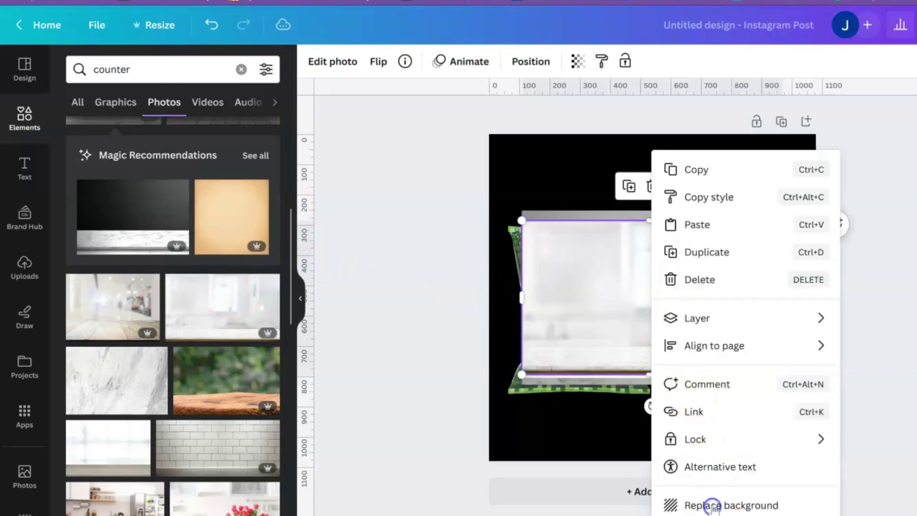
pyautogui.click(712, 506)
pyautogui.click(666, 335)
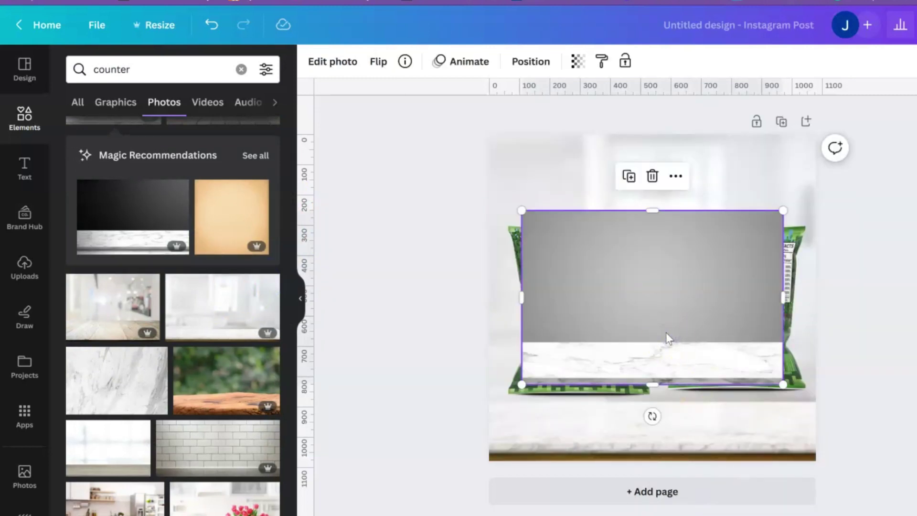
pyautogui.click(653, 176)
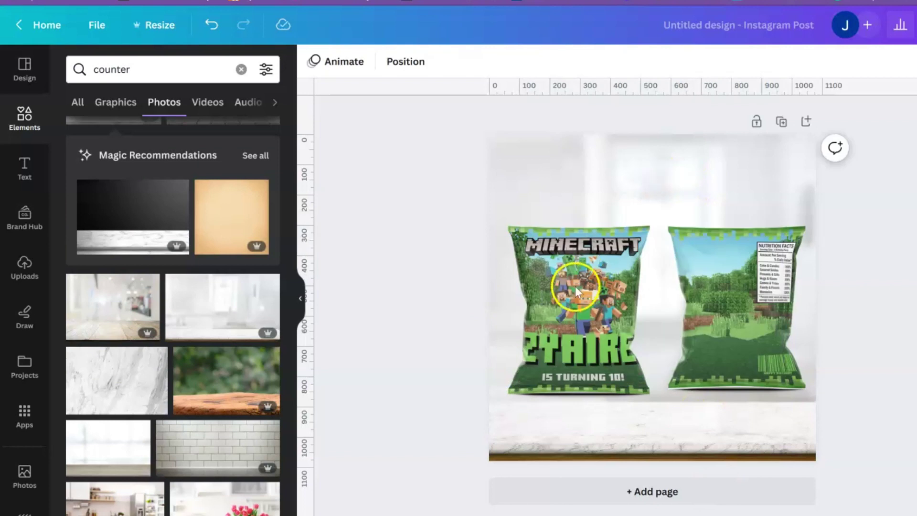
# - Lower the front and back chip bags so both rest on the countertop
pyautogui.moveTo(576, 290); pyautogui.dragTo(573, 333)
pyautogui.click(756, 299)
pyautogui.moveTo(742, 316); pyautogui.dragTo(753, 338)
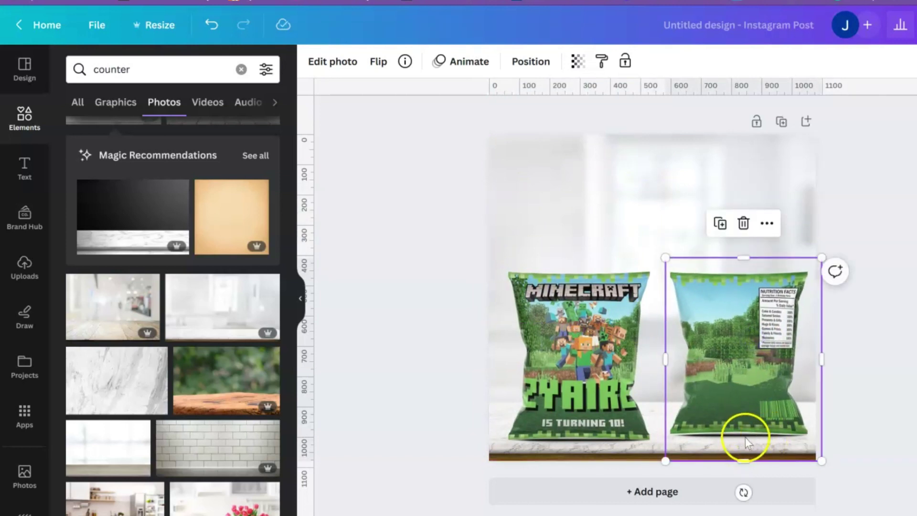
# - Try a drop shadow on the back bag, then set its shadow back to none
pyautogui.click(353, 68)
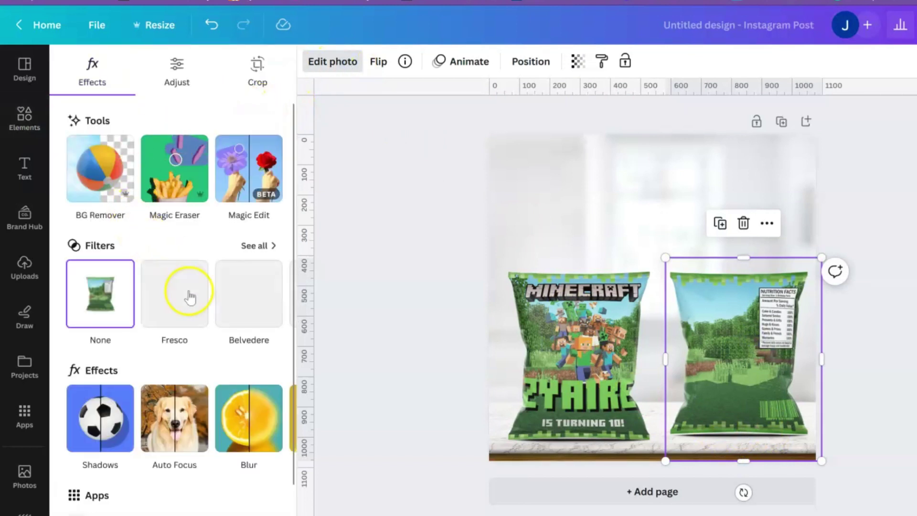
pyautogui.click(103, 435)
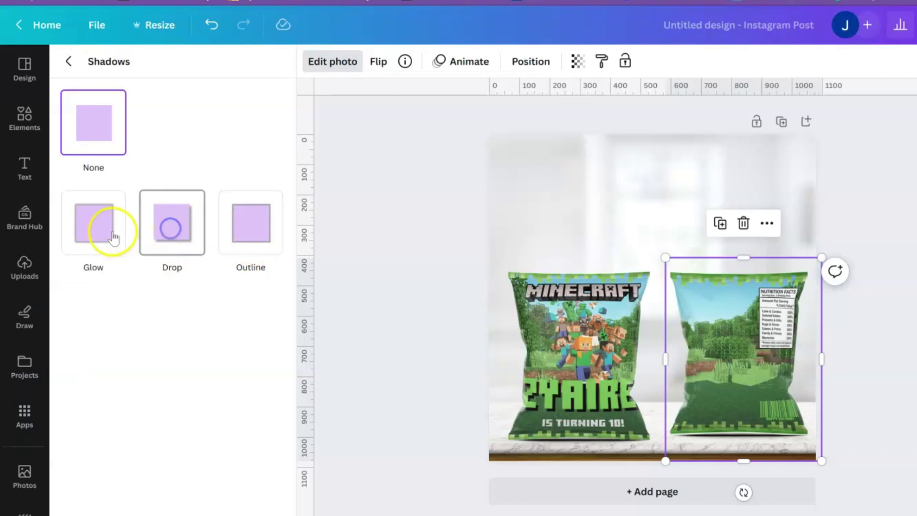
pyautogui.click(172, 234)
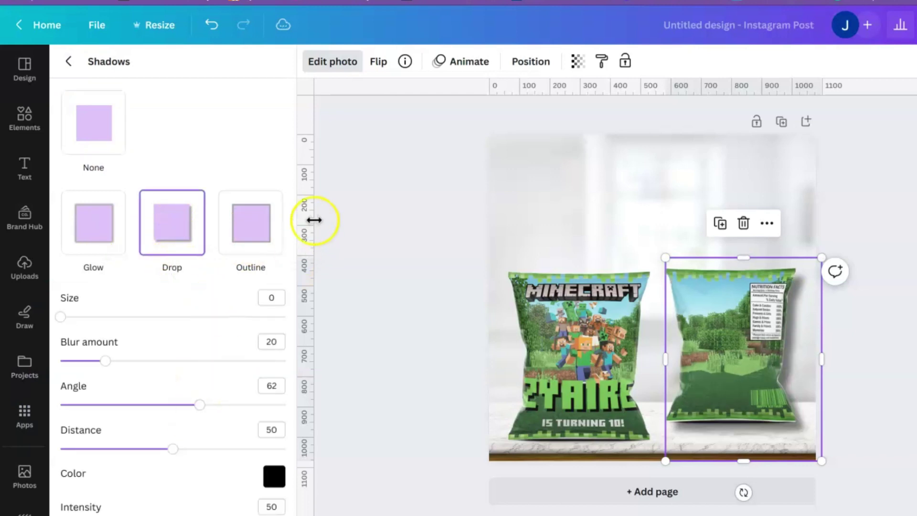
pyautogui.click(80, 130)
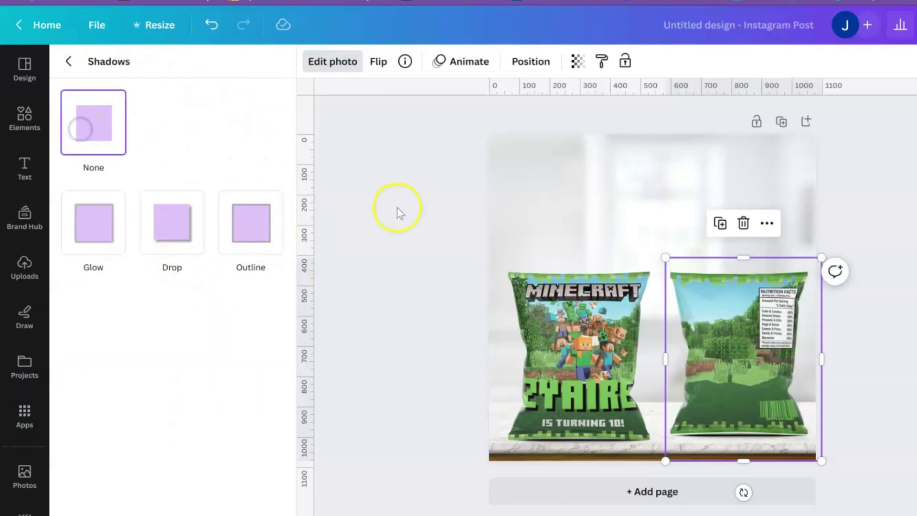
pyautogui.click(673, 248)
# - Crop the empty top off the front bag's frame to 610 × 650 and return to the 'counter' photo results
pyautogui.click(707, 230)
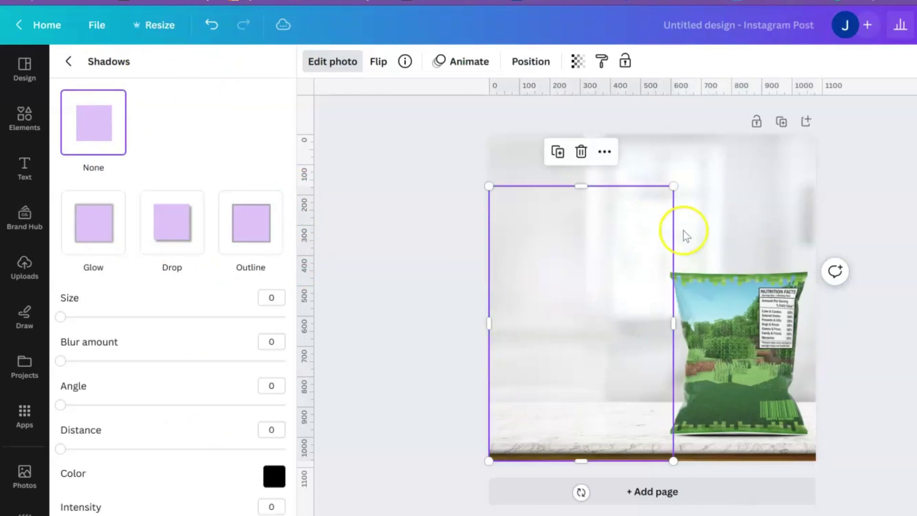
pyautogui.click(684, 206)
pyautogui.click(666, 194)
pyautogui.click(658, 217)
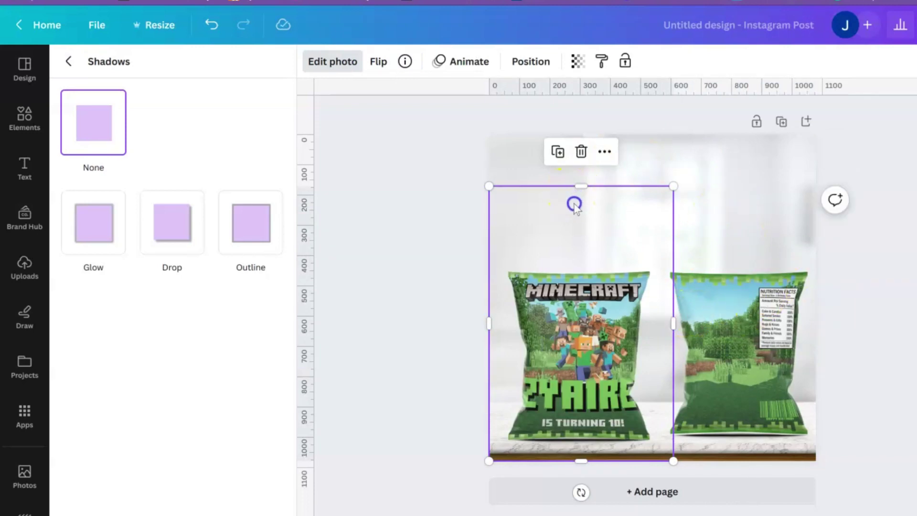
pyautogui.moveTo(575, 215); pyautogui.dragTo(575, 271)
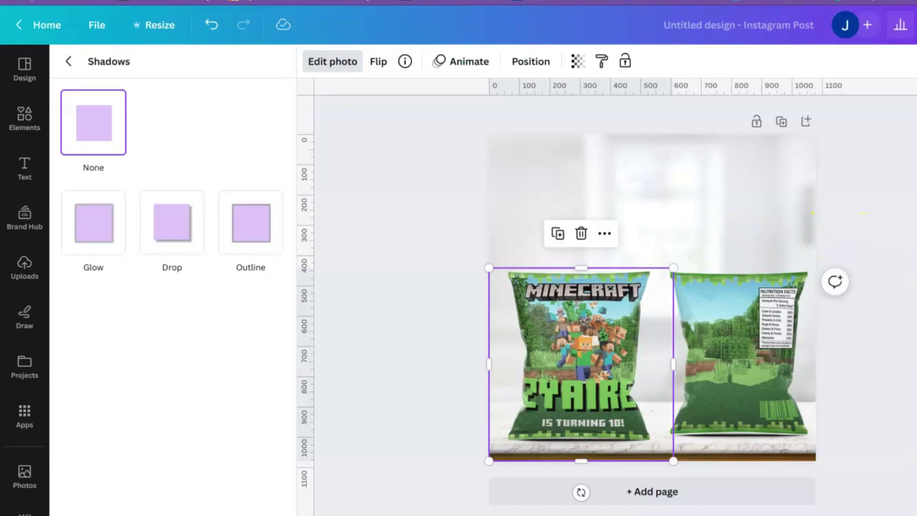
pyautogui.click(24, 118)
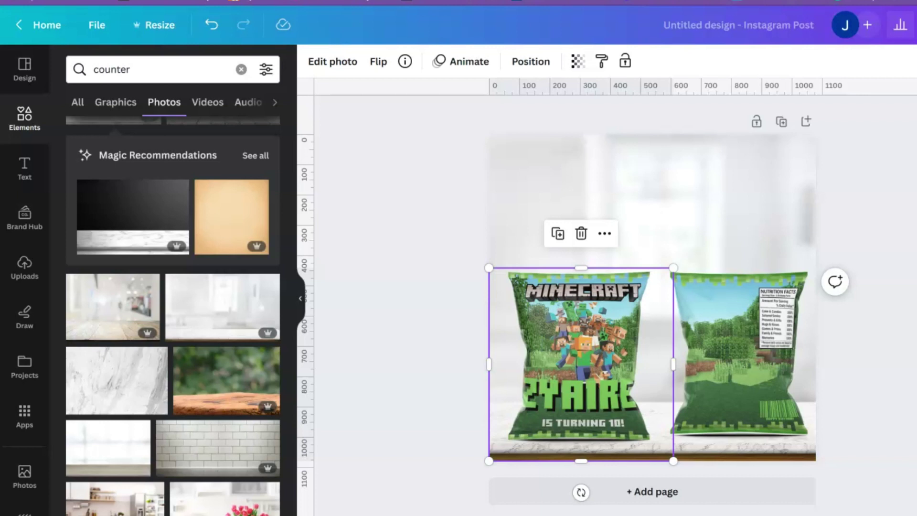
# - Deselect the bag in Canva and open Smartmockups' Food Packaging mockups from the Packaging menu
pyautogui.press('Escape')
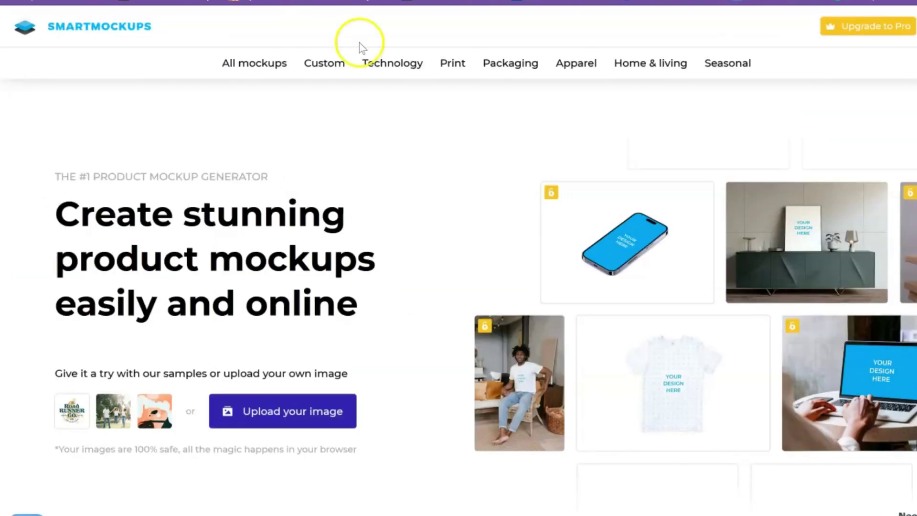
pyautogui.moveTo(377, 62)
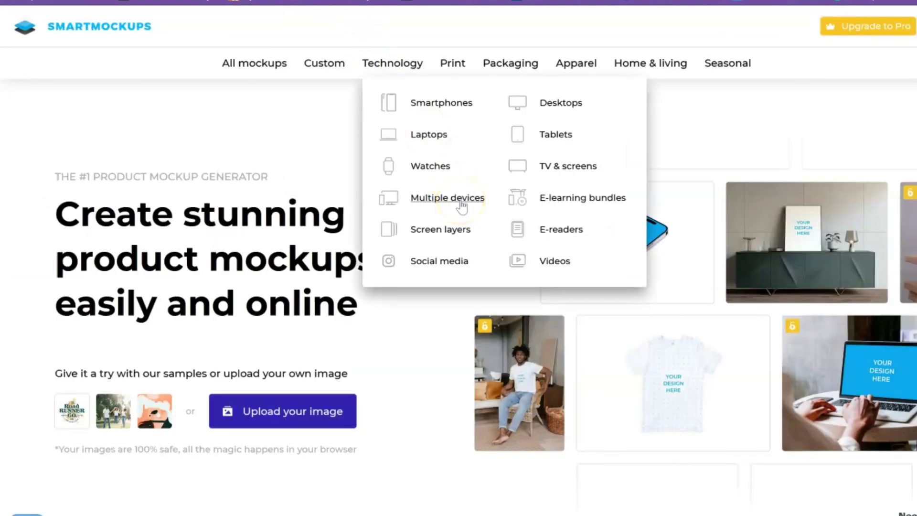
pyautogui.moveTo(500, 68)
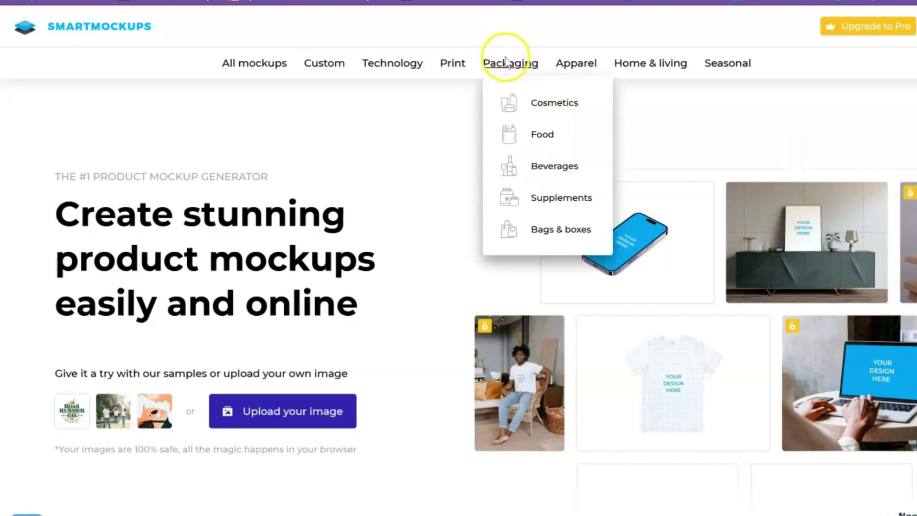
pyautogui.click(547, 137)
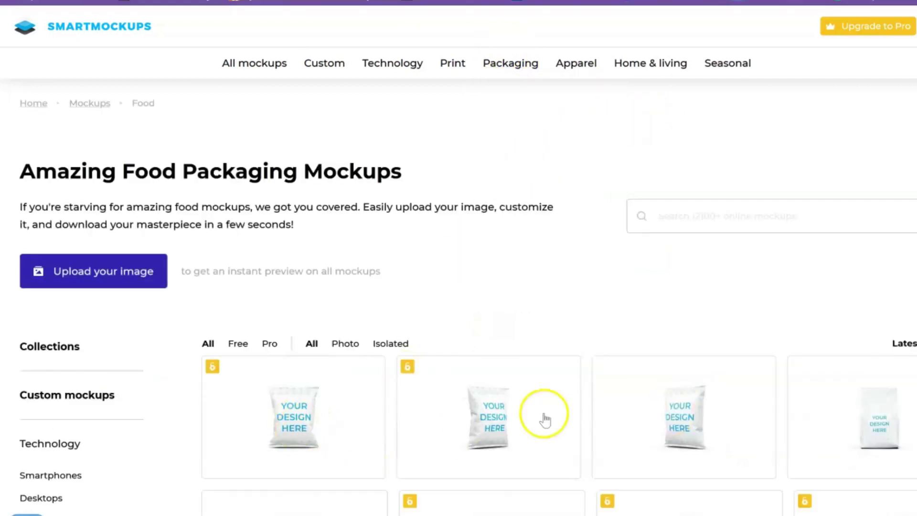
# - Browse the Food mockups and open the 'Chips bag with matte, glossy and metallic finish' mockup
pyautogui.scroll(-4, 910, 134)
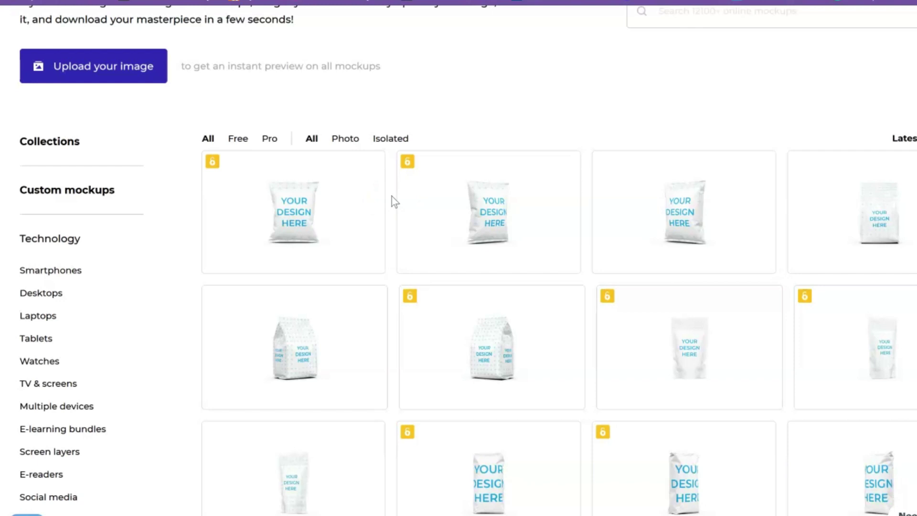
pyautogui.scroll(3, 814, 143)
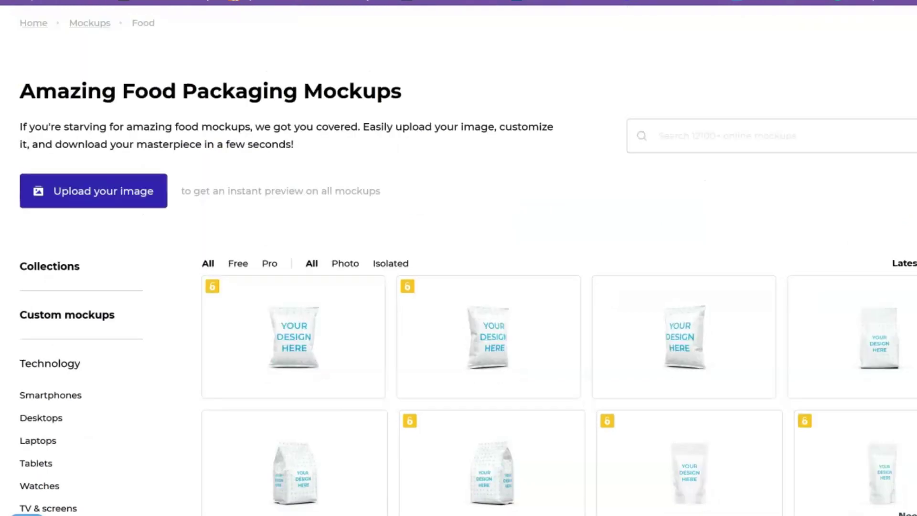
pyautogui.scroll(-1, 814, 143)
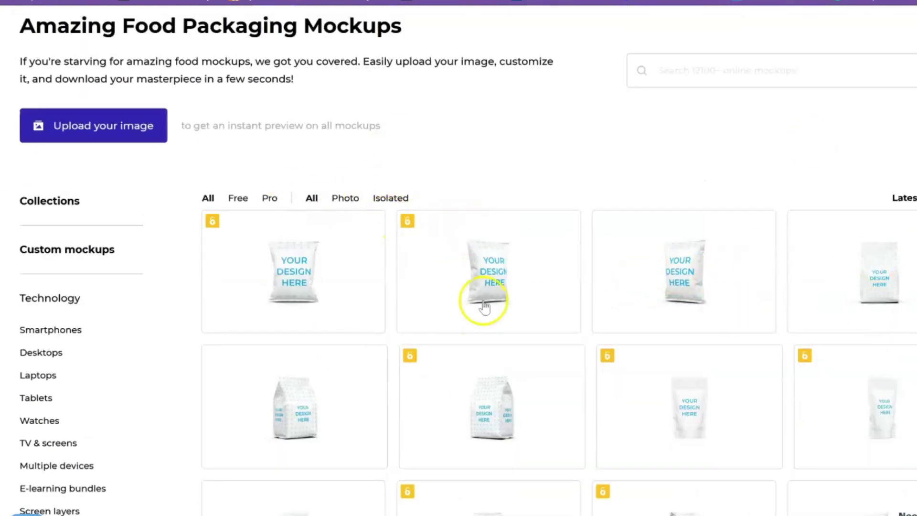
pyautogui.scroll(-15, 796, 219)
pyautogui.scroll(2, 797, 220)
pyautogui.scroll(15, 459, 258)
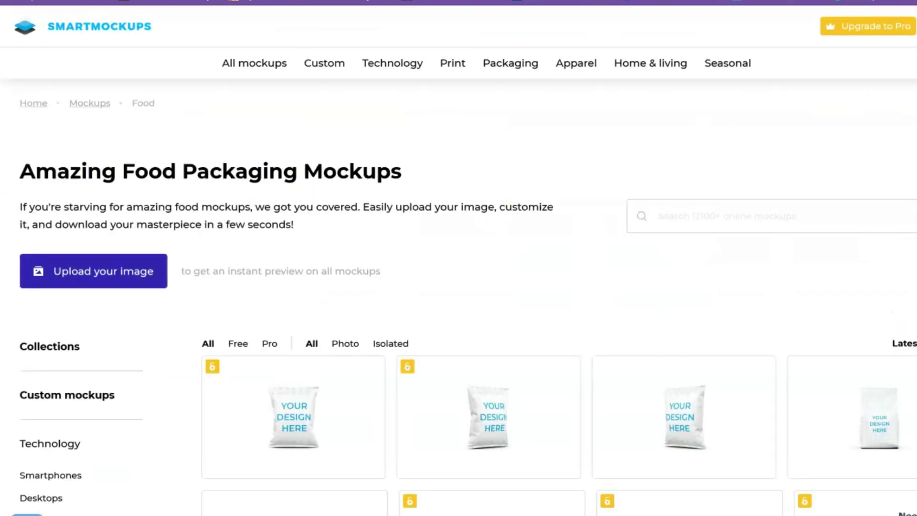
pyautogui.scroll(-5, 459, 258)
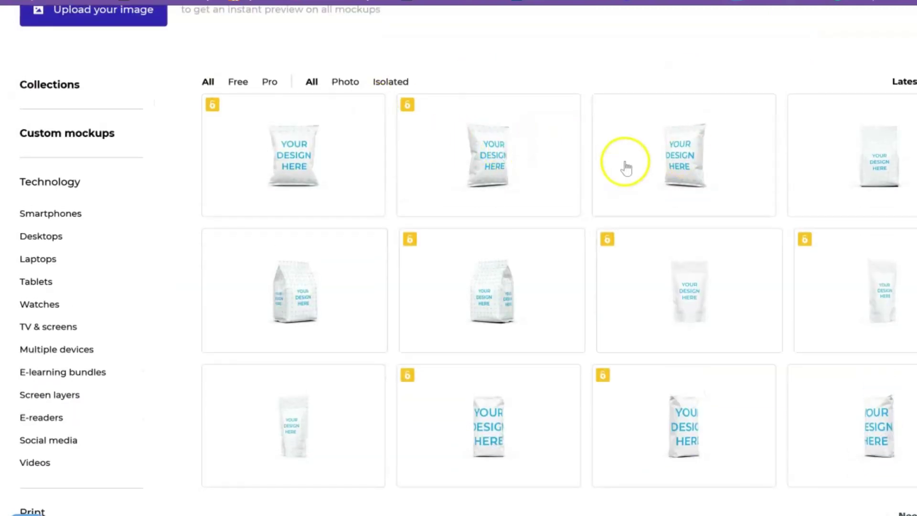
pyautogui.click(680, 156)
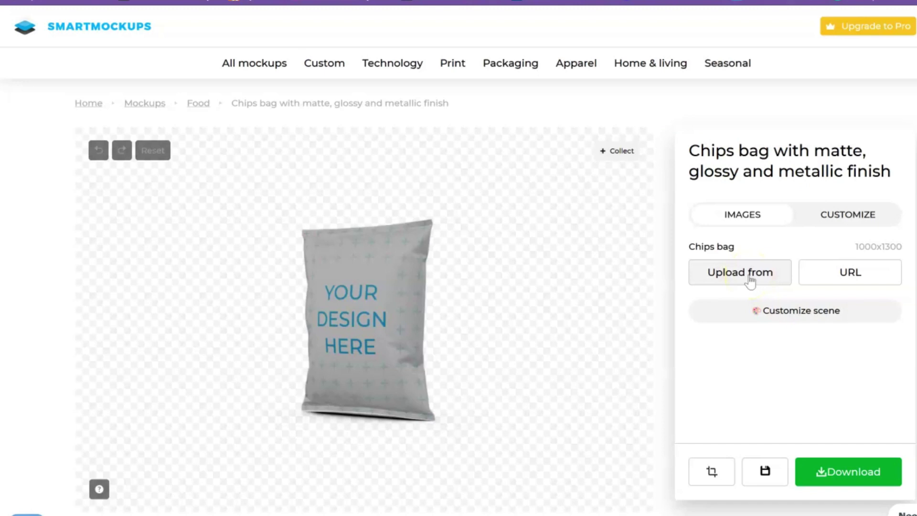
# - Upload the Minecraft crisp packet PNG from the computer as the bag design
pyautogui.click(750, 281)
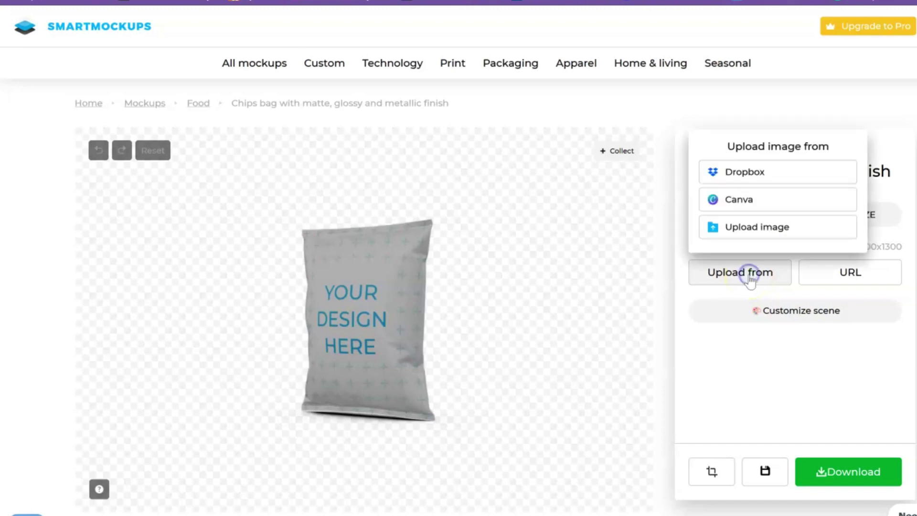
pyautogui.click(755, 229)
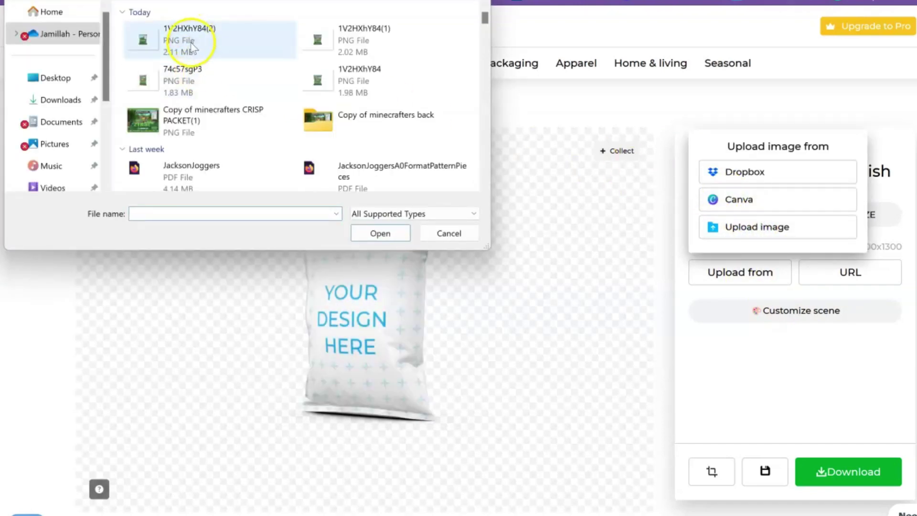
pyautogui.click(210, 117)
pyautogui.click(395, 235)
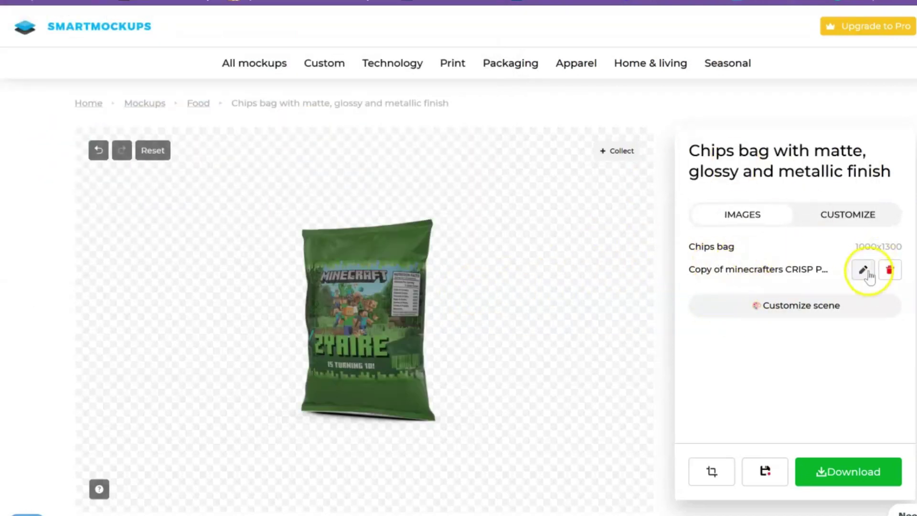
# - Set the design's Fit to Fill so it covers the whole bag, and apply the crop
pyautogui.click(866, 272)
pyautogui.click(864, 269)
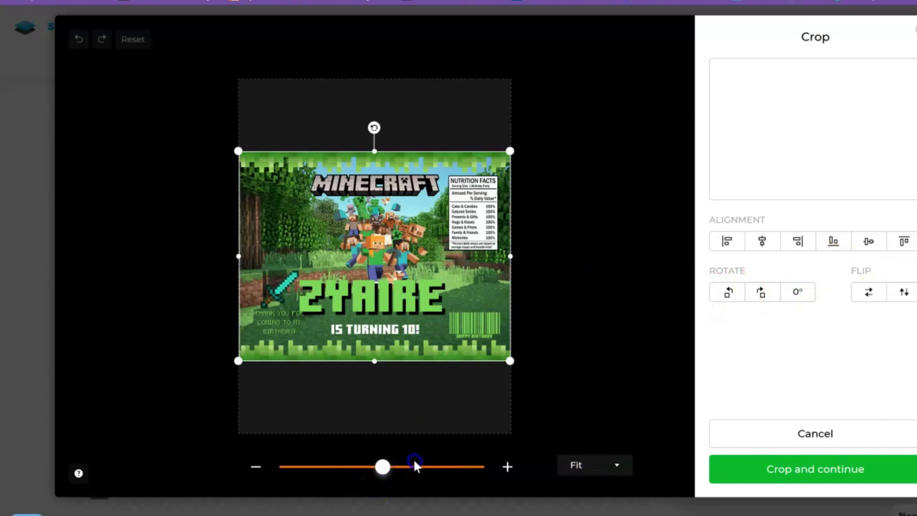
pyautogui.click(433, 466)
pyautogui.click(384, 468)
pyautogui.click(594, 473)
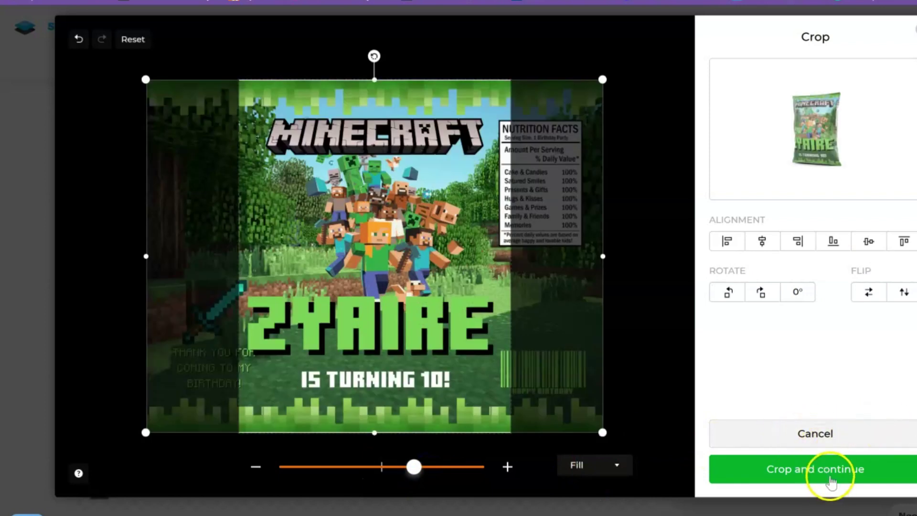
pyautogui.click(830, 473)
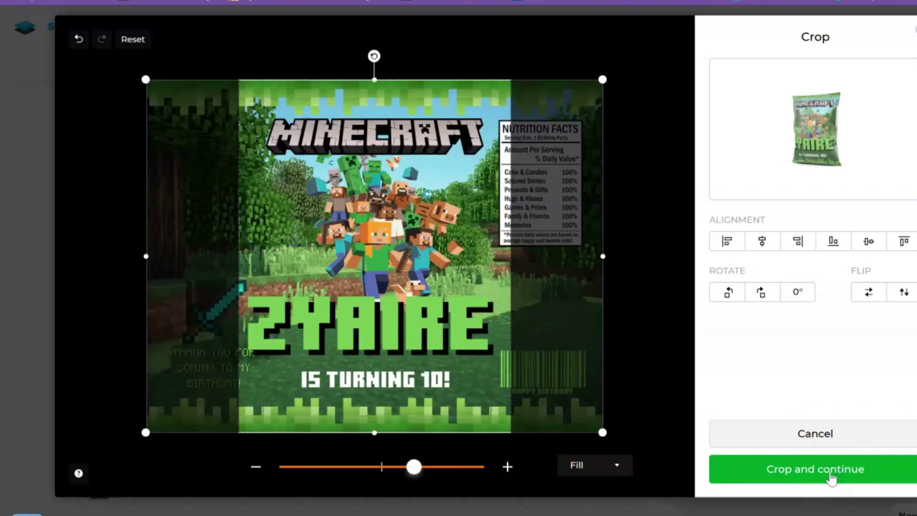
pyautogui.click(831, 473)
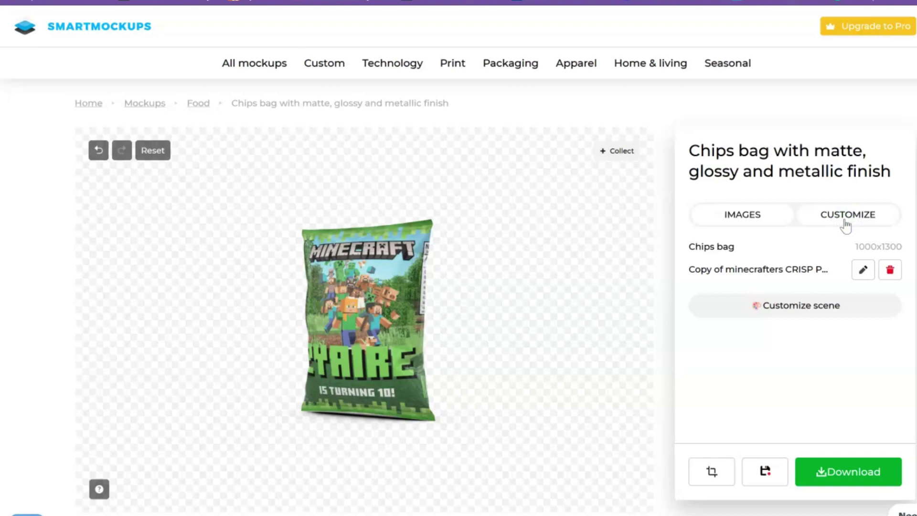
# - Preview the Alu and Glossy colour schemes on the chips bag, then choose Matte
pyautogui.click(846, 225)
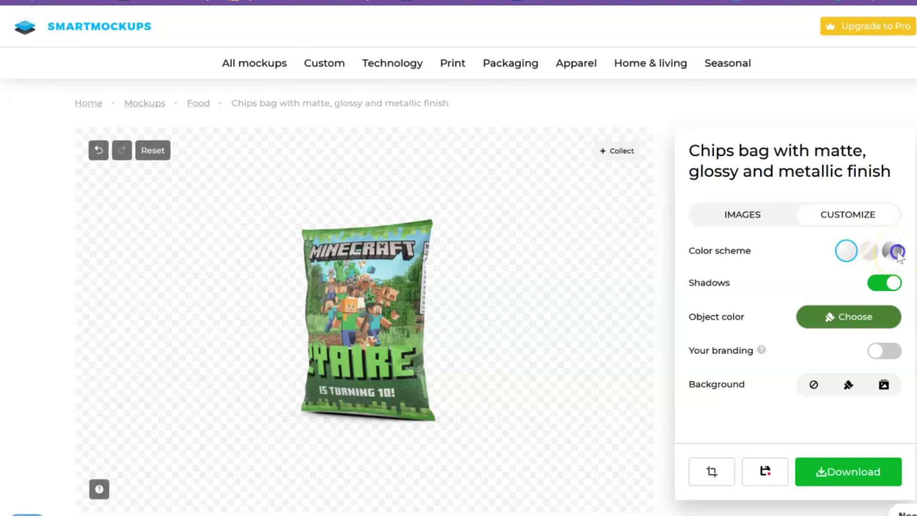
pyautogui.click(893, 250)
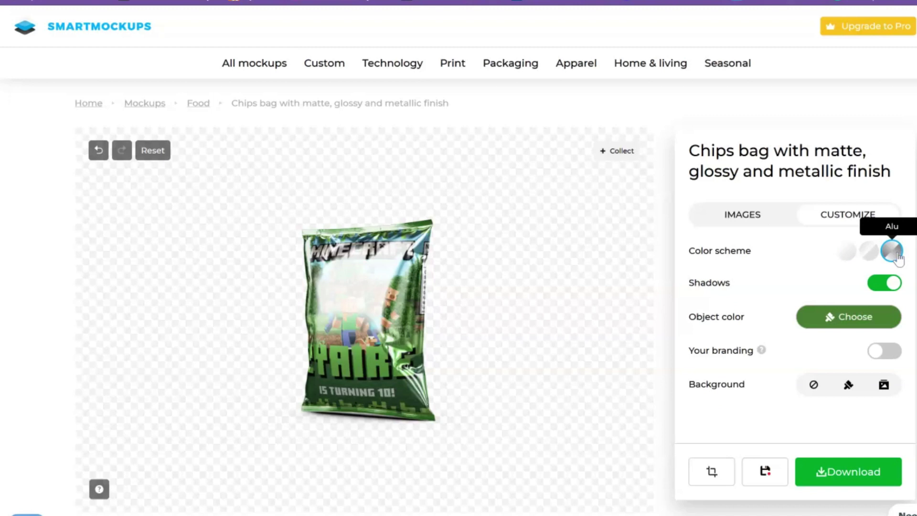
pyautogui.click(869, 253)
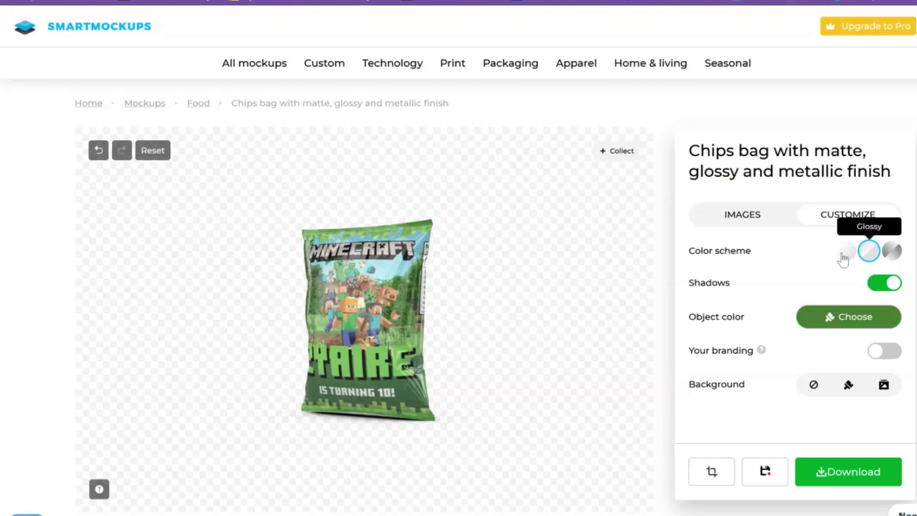
pyautogui.click(844, 252)
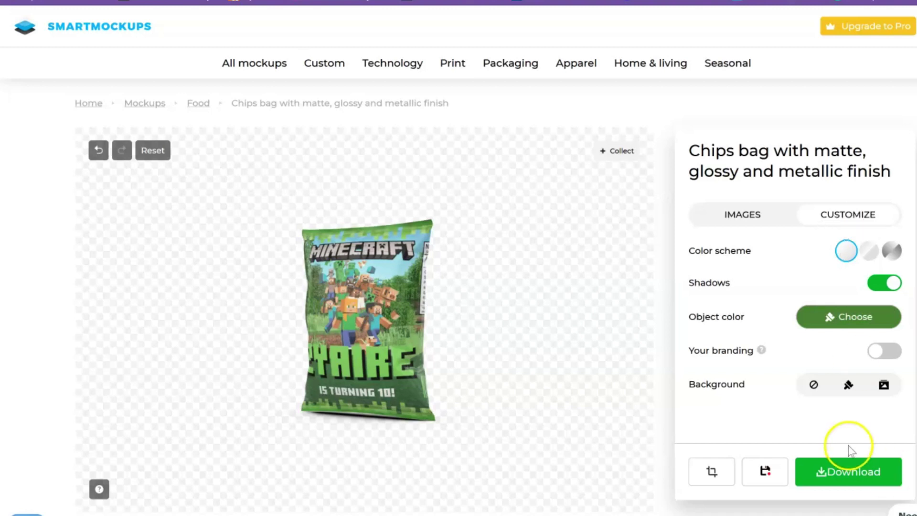
# - Download the matte-finish Minecraft chip bag mockup
pyautogui.click(849, 473)
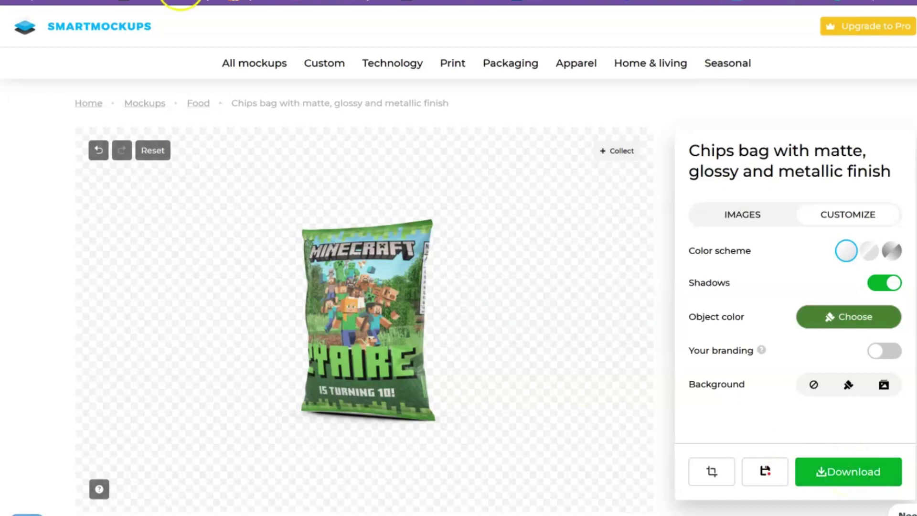